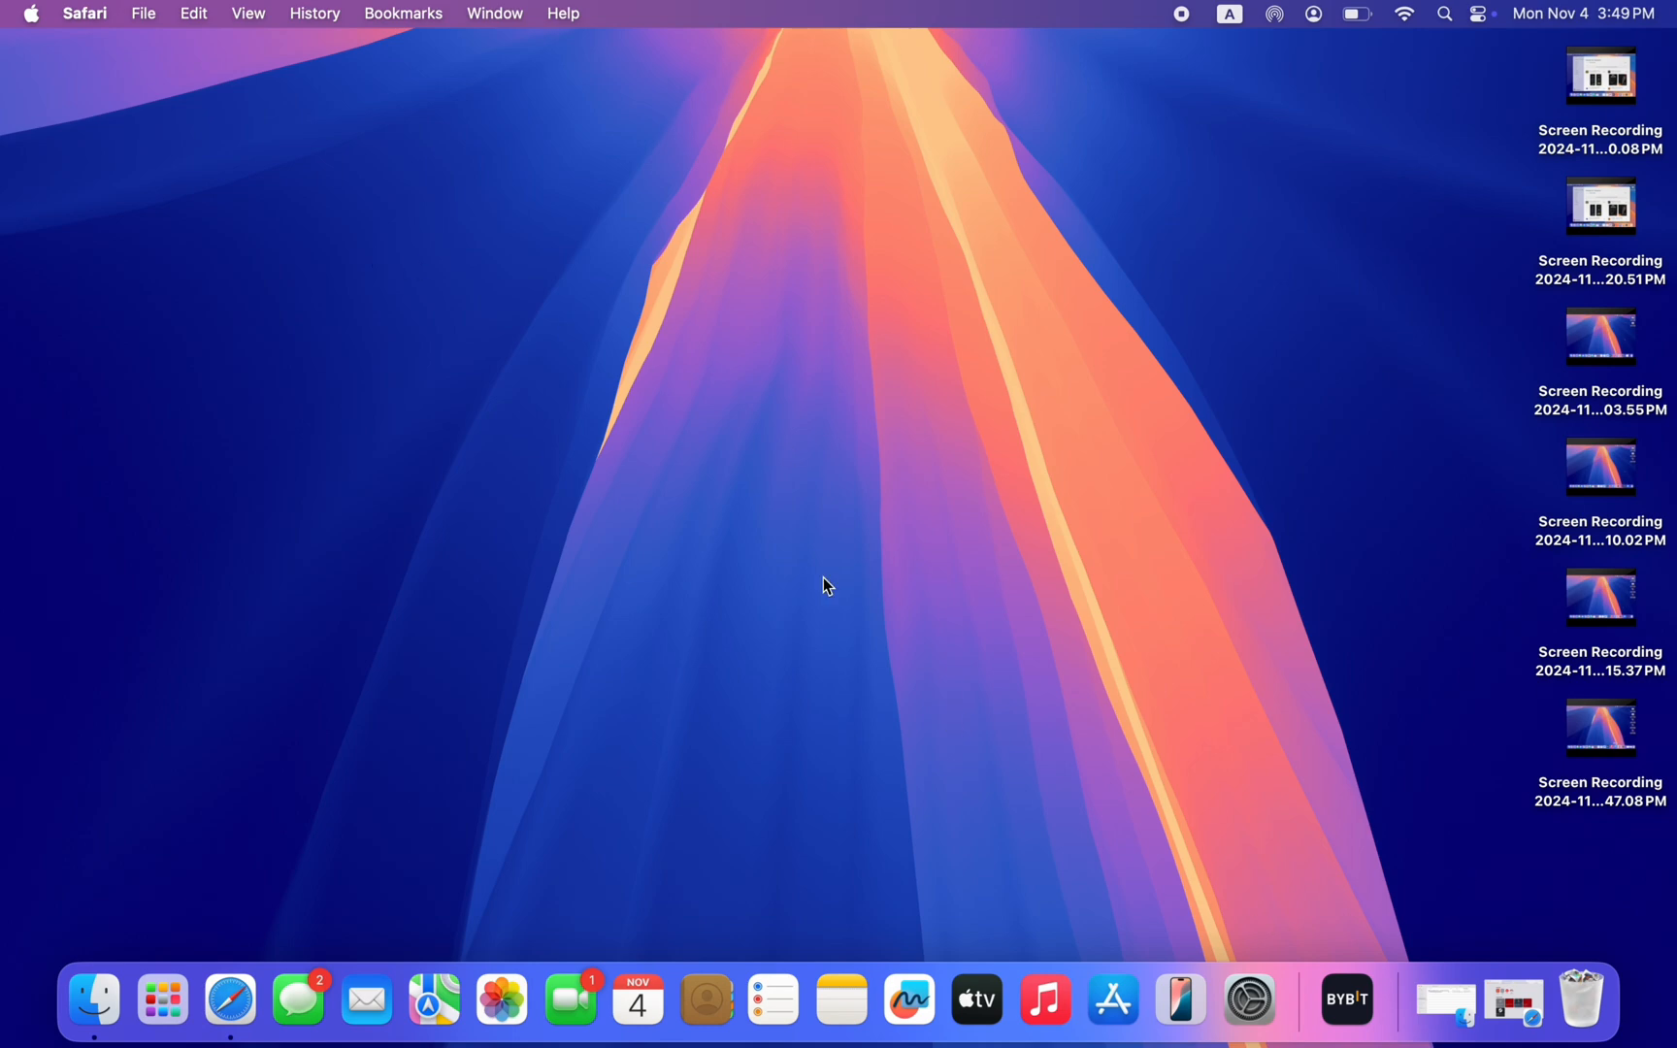
Search Google for 'exness for mac' and open the exness.com MetaTrader 5 download result.
click(230, 992)
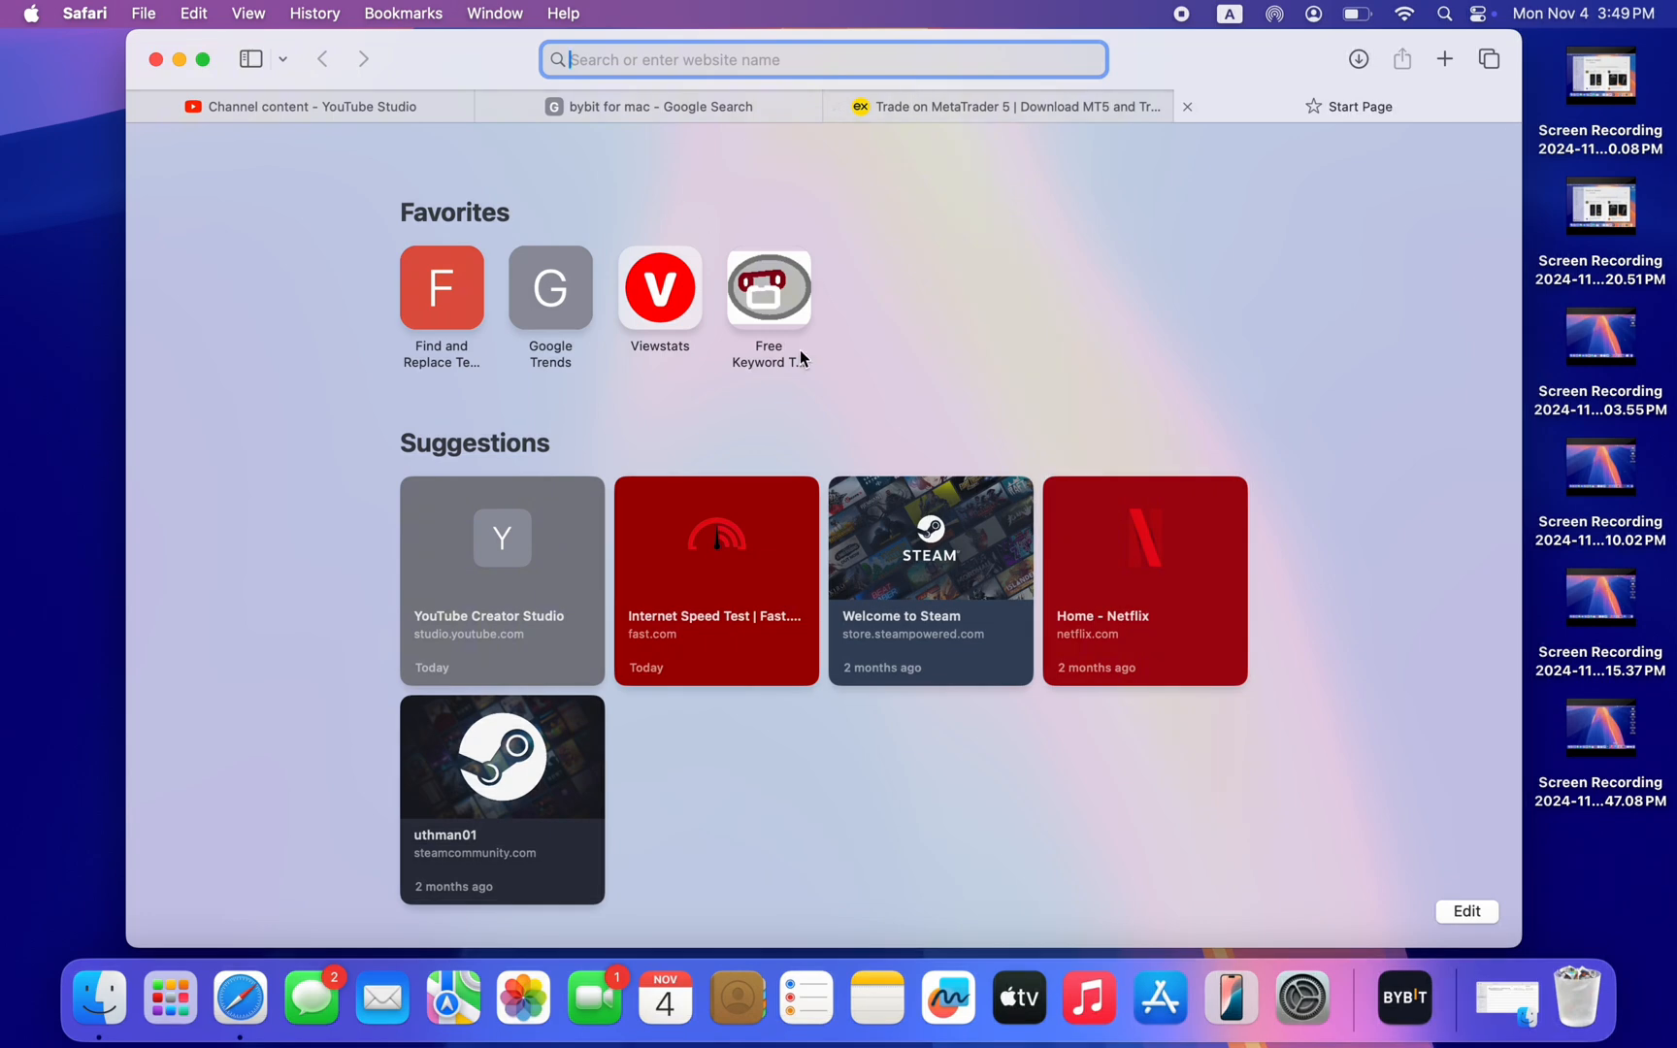
text(exne)
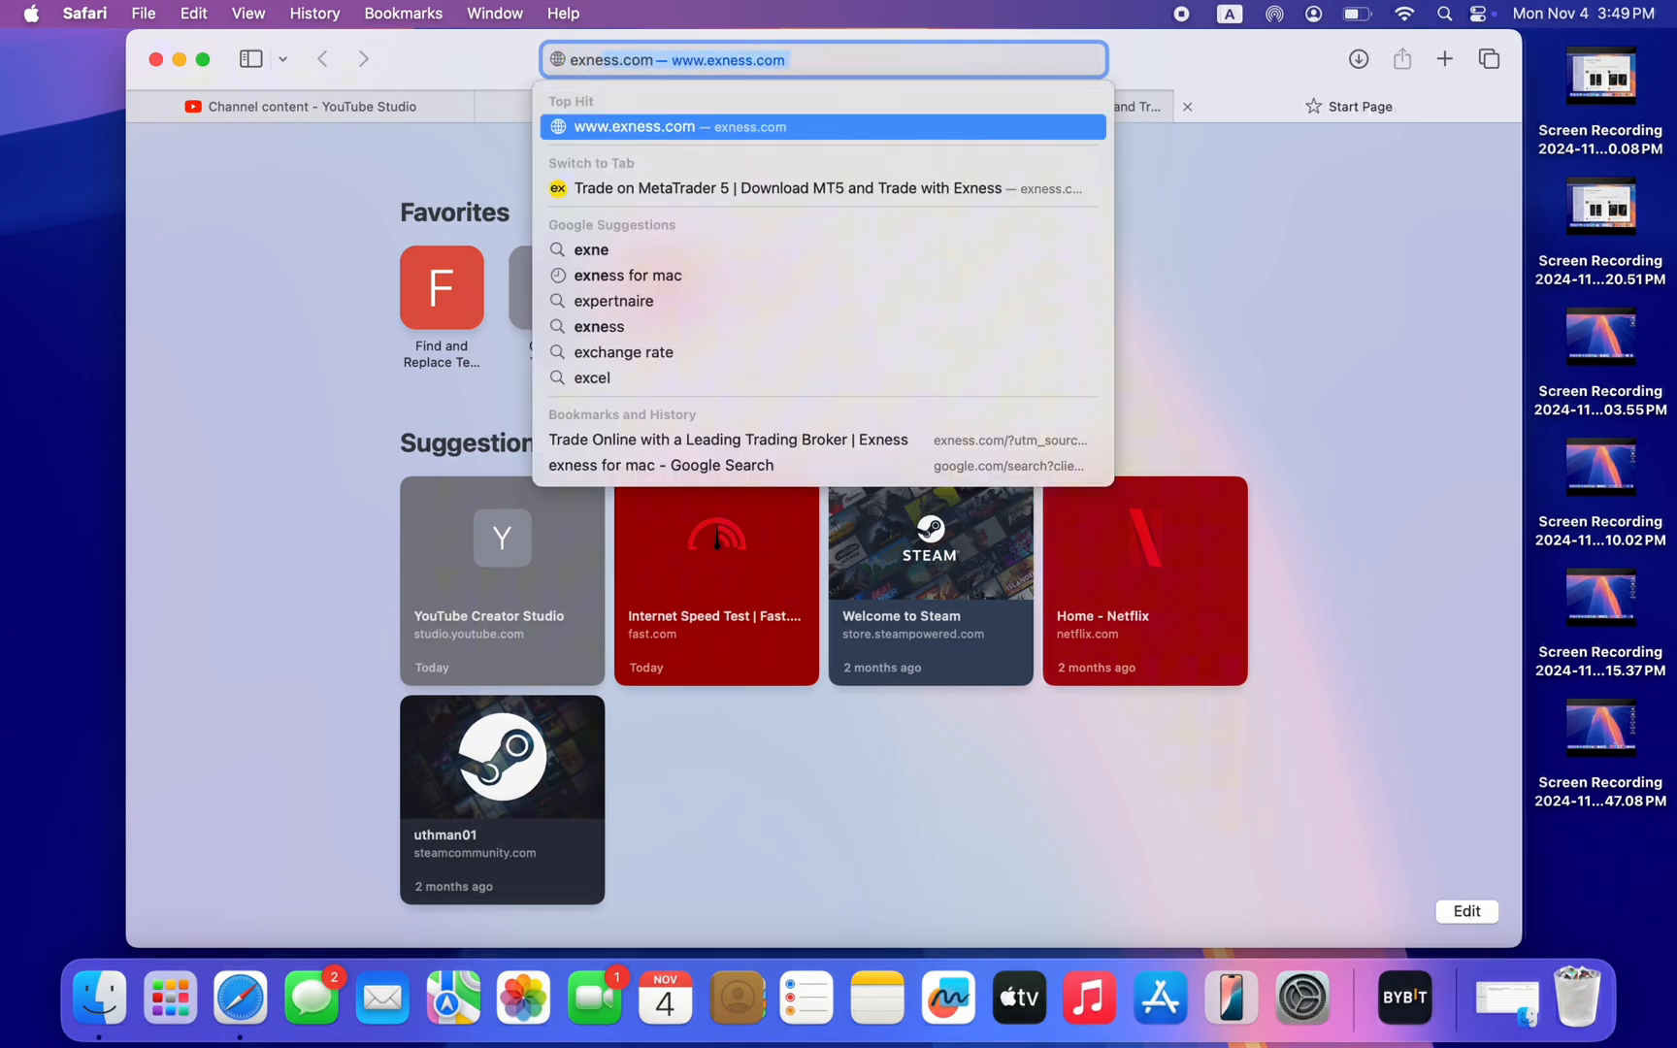
text(ss for mac)
key(Return)
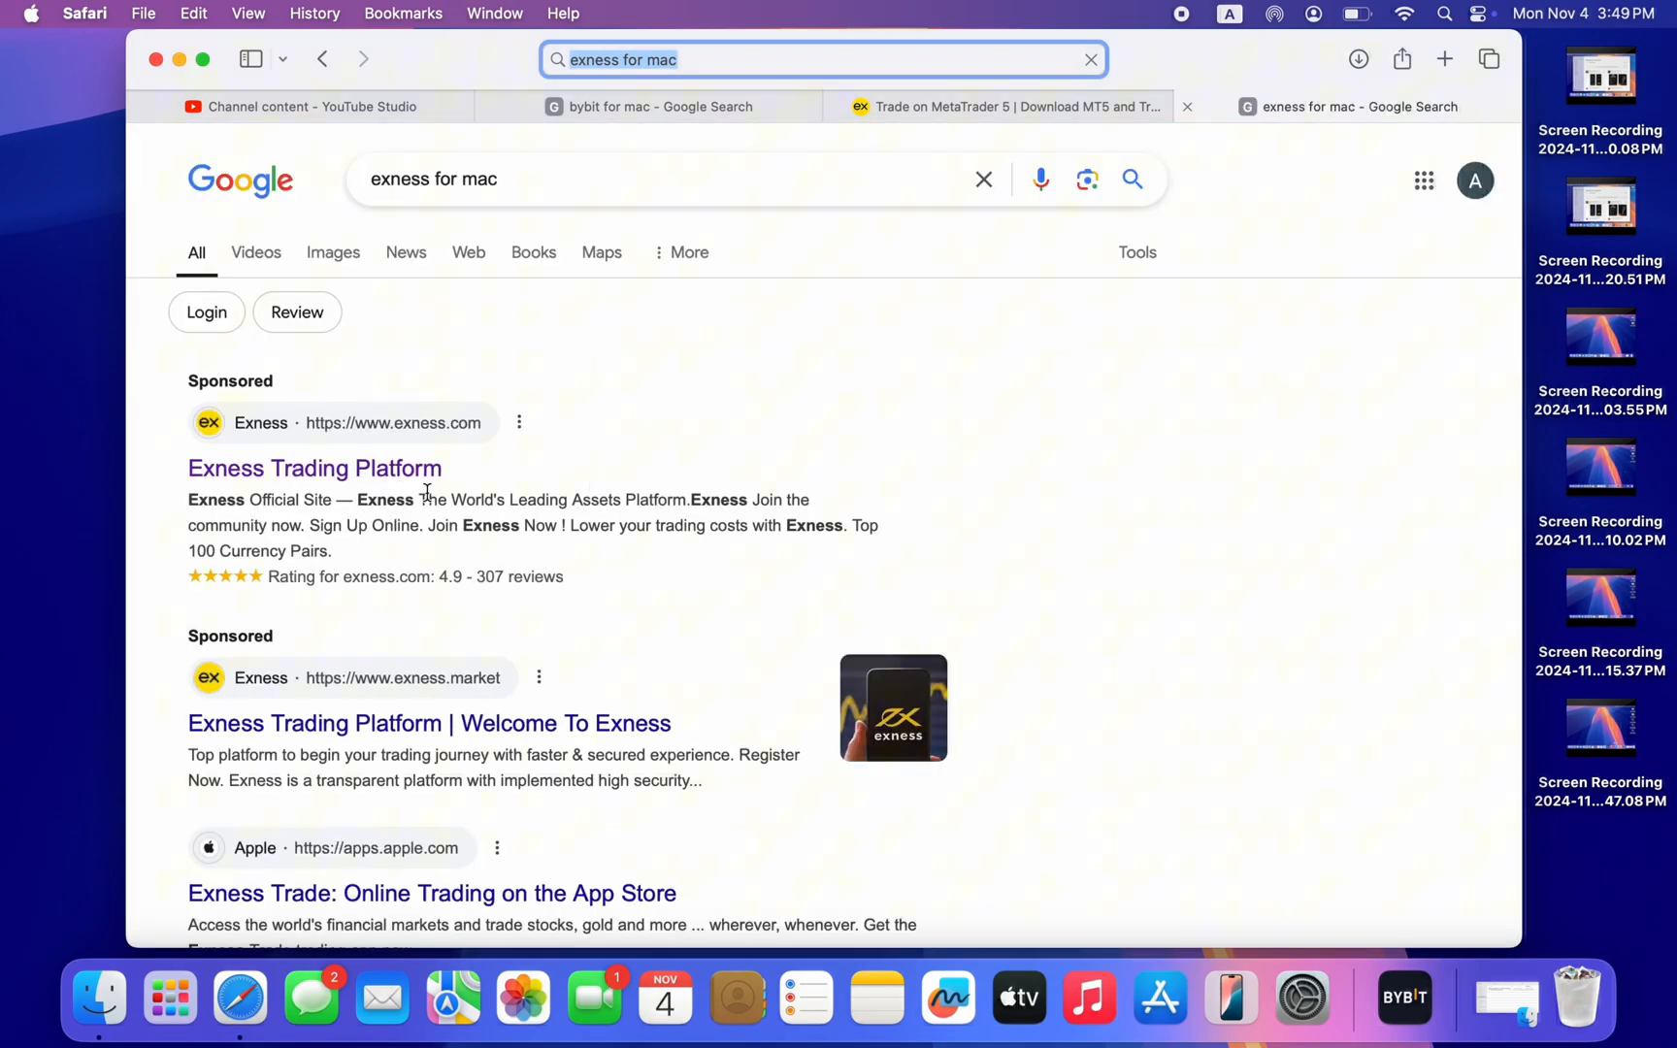
scroll(800, 425, down, 2)
scroll(801, 424, down, 3)
scroll(800, 425, down, 1)
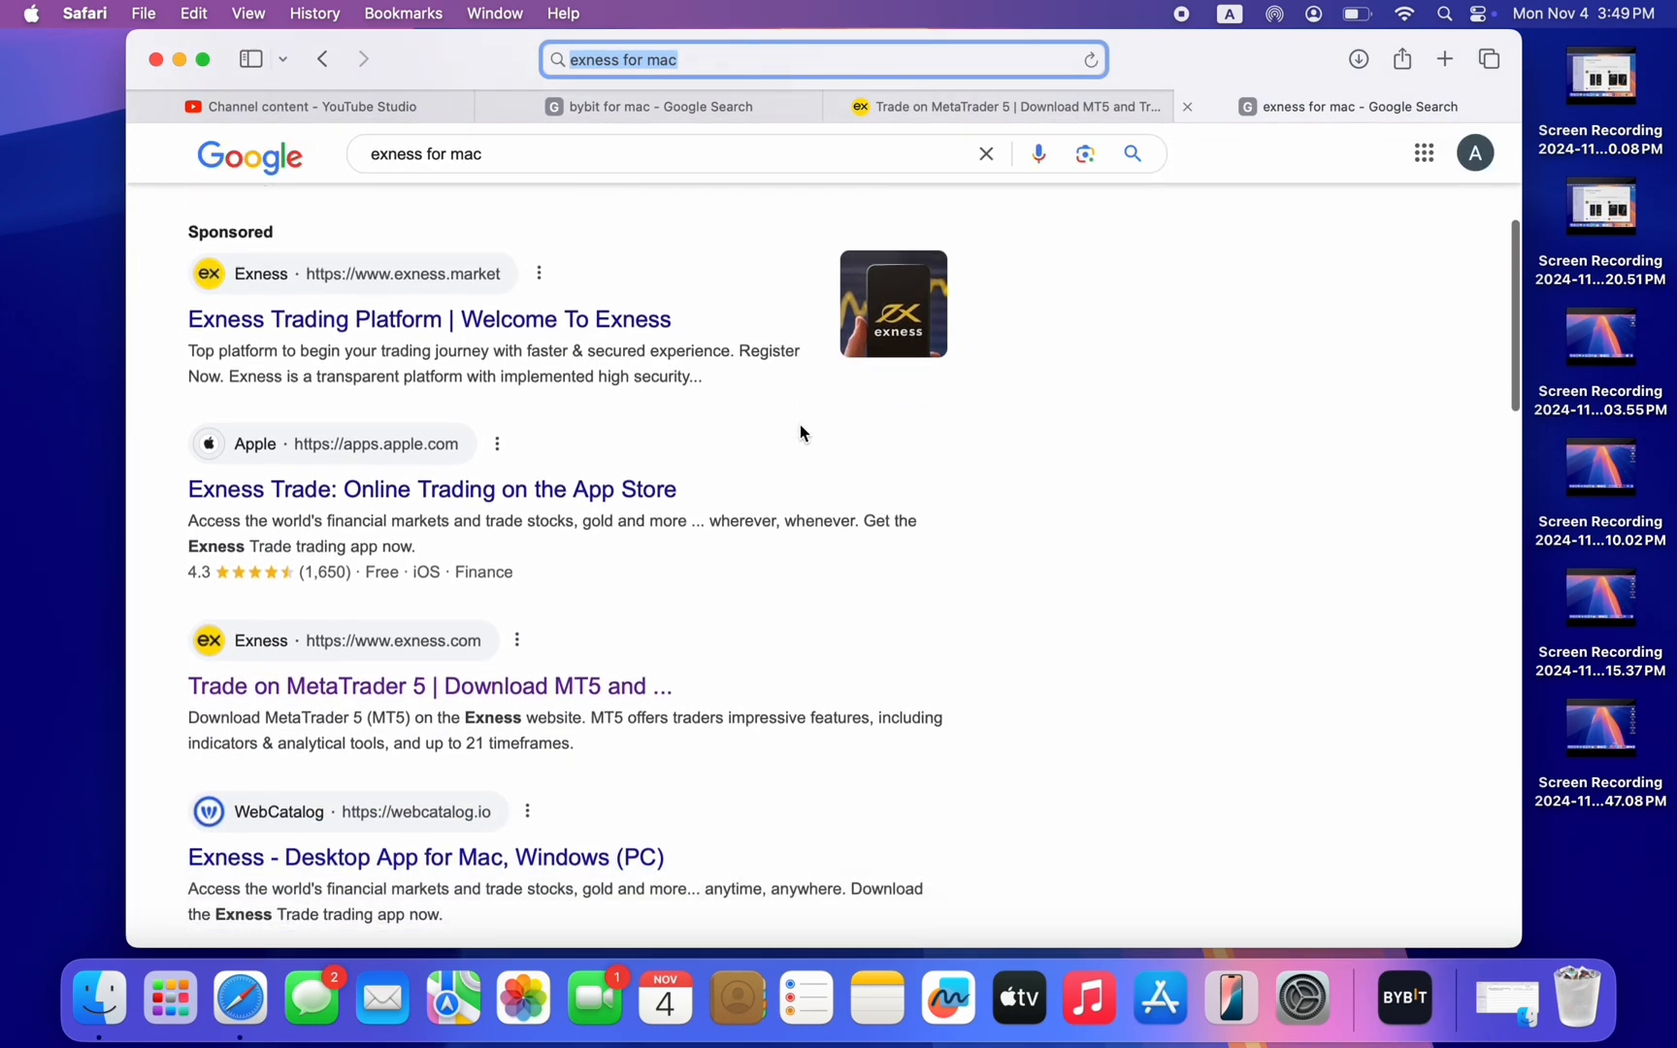
scroll(800, 425, down, 2)
scroll(600, 466, up, 3)
scroll(579, 440, up, 2)
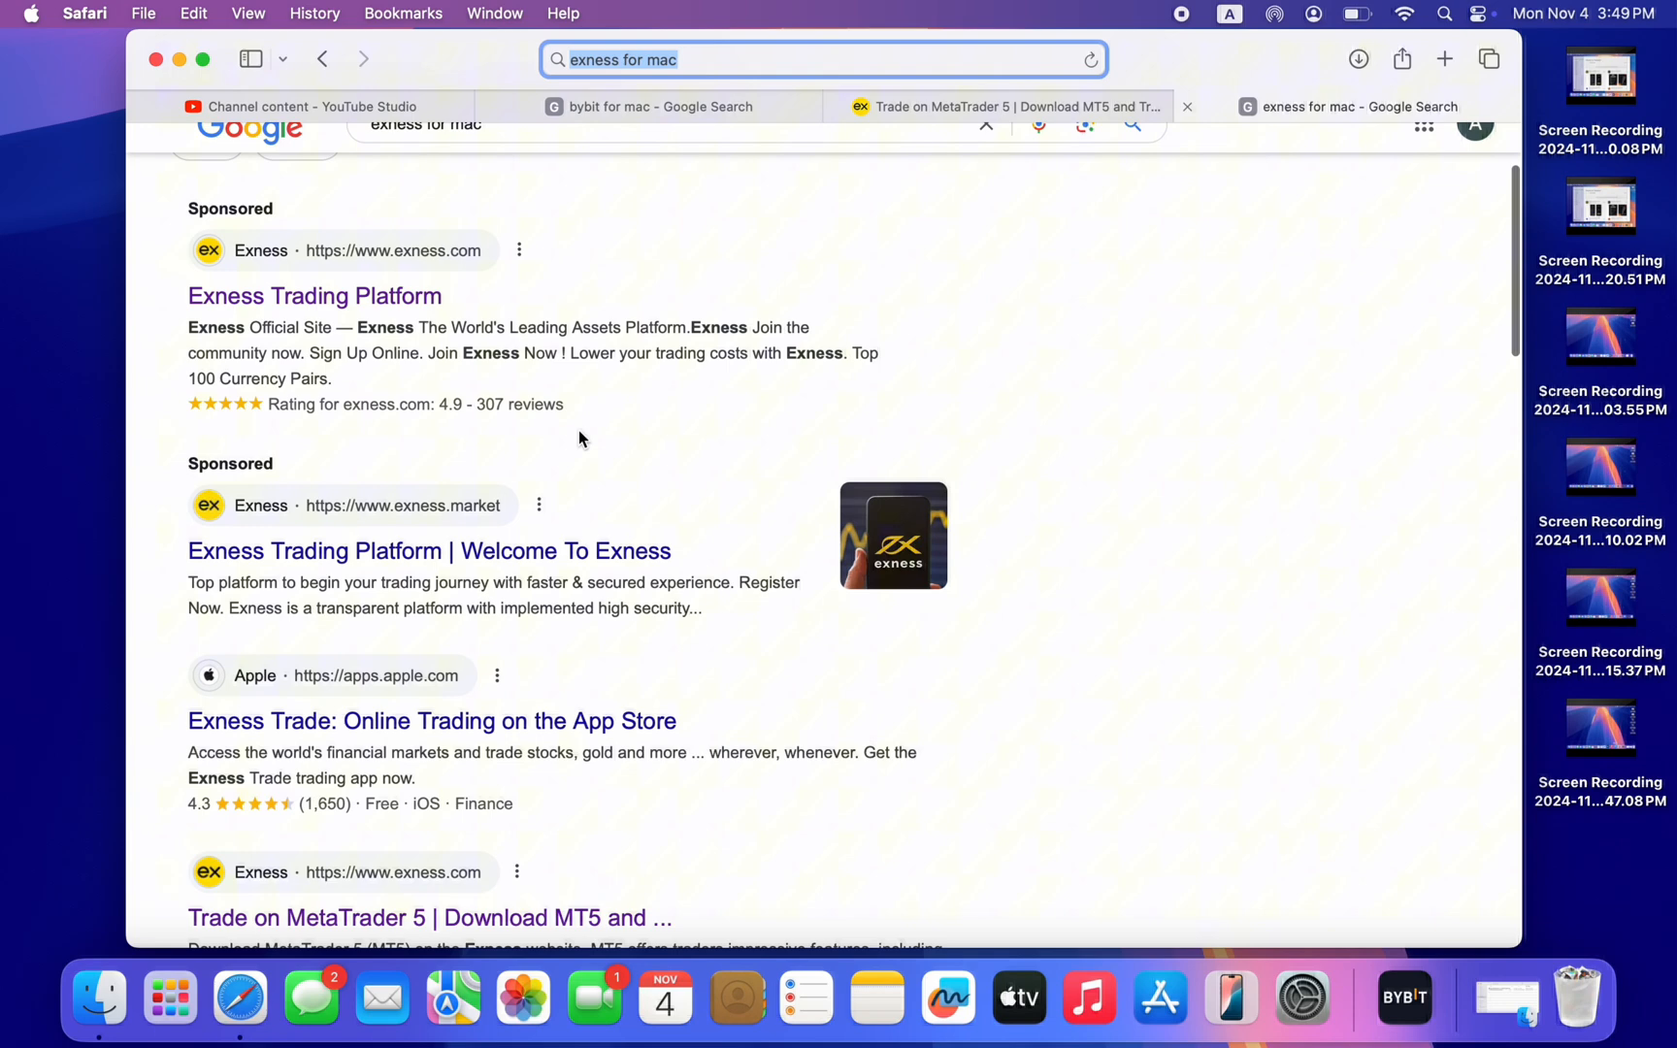
scroll(579, 440, up, 2)
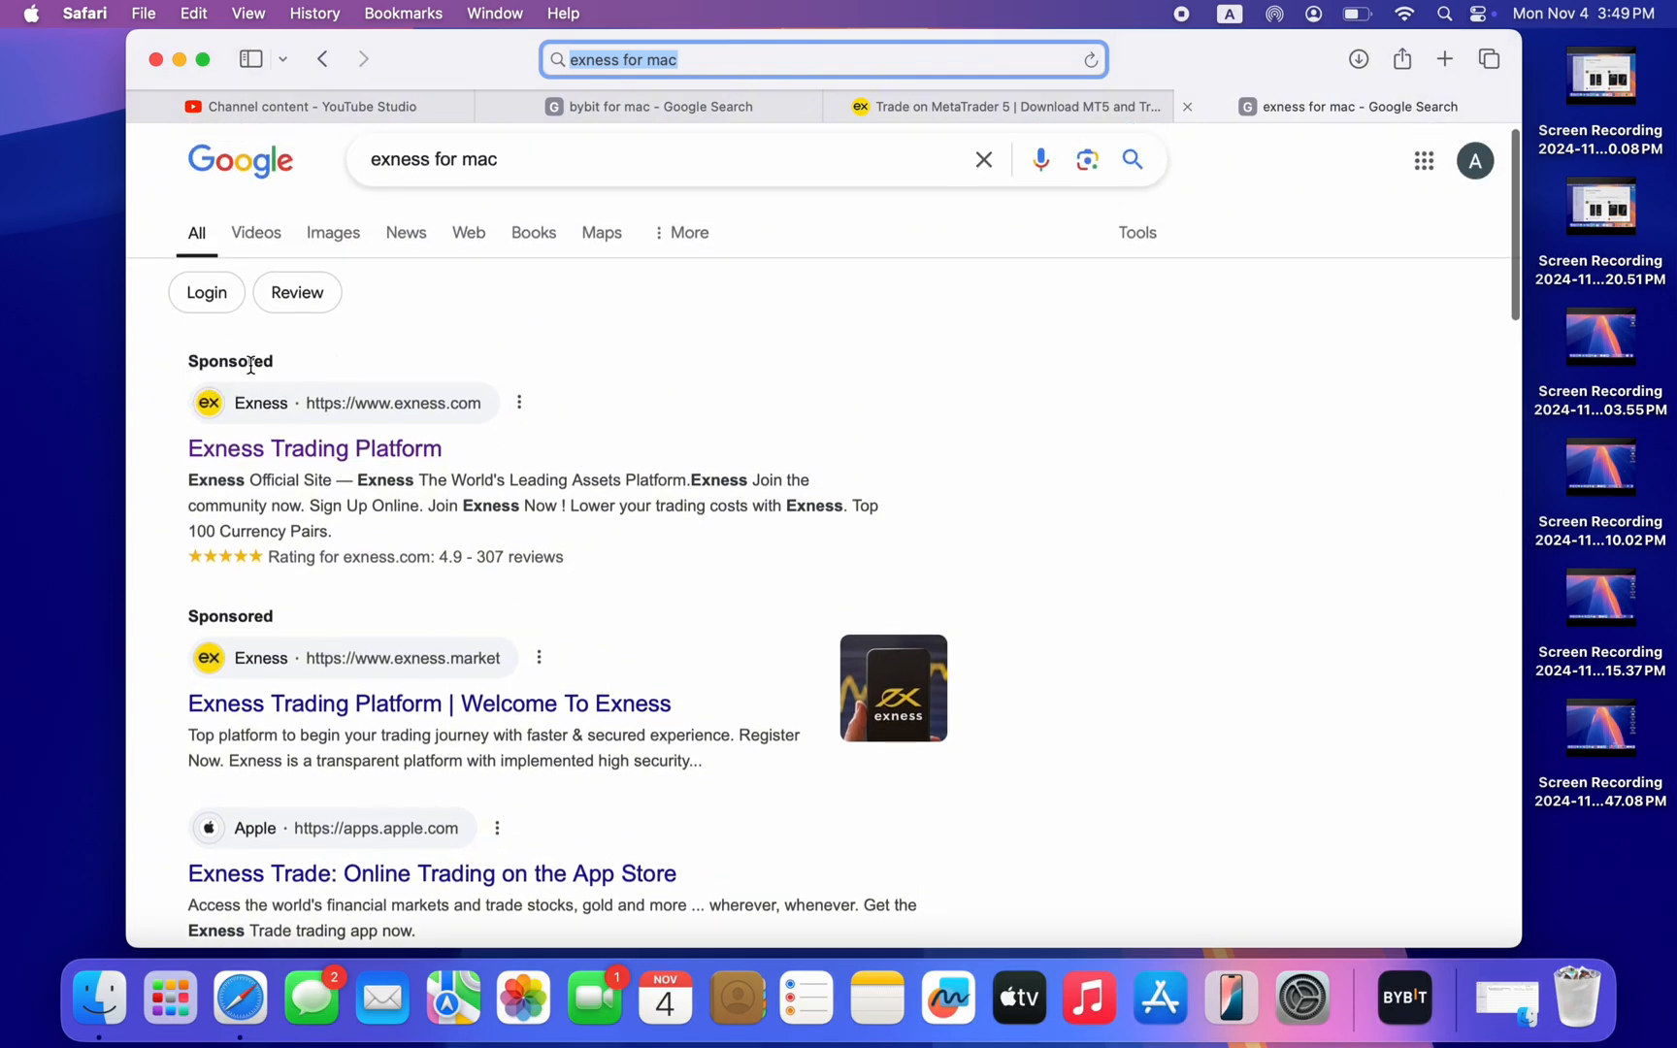
scroll(319, 460, down, 2)
scroll(320, 463, down, 2)
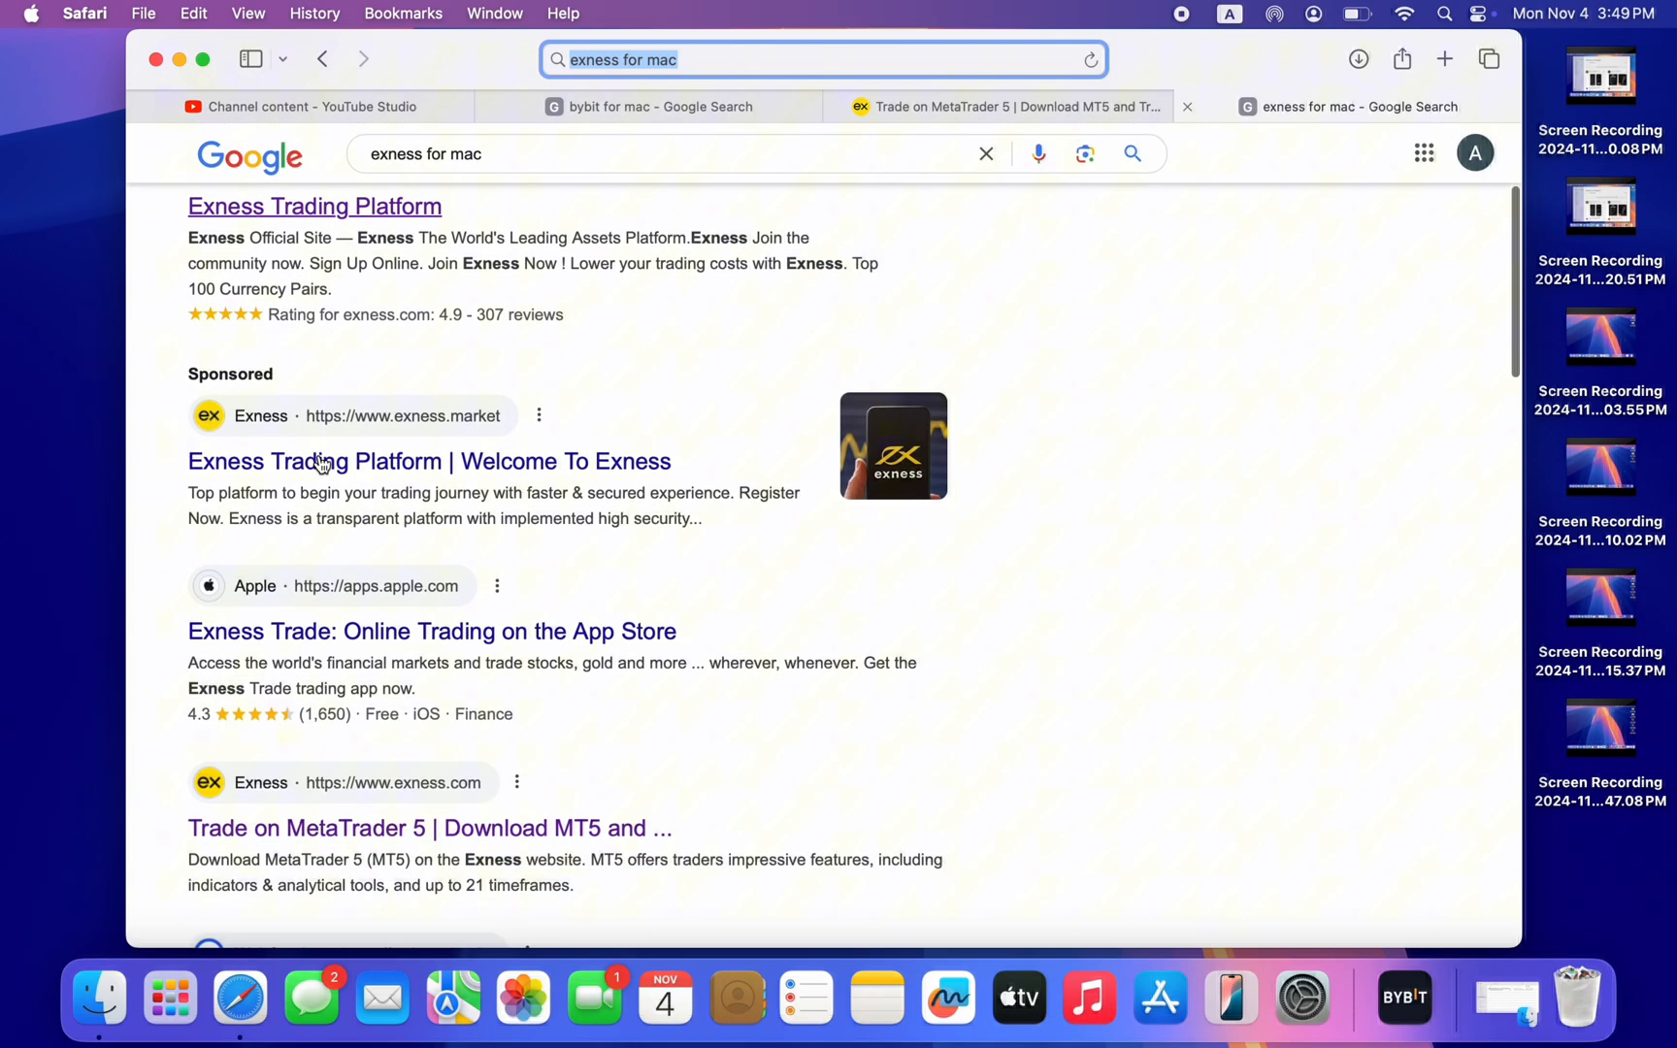
scroll(393, 498, down, 2)
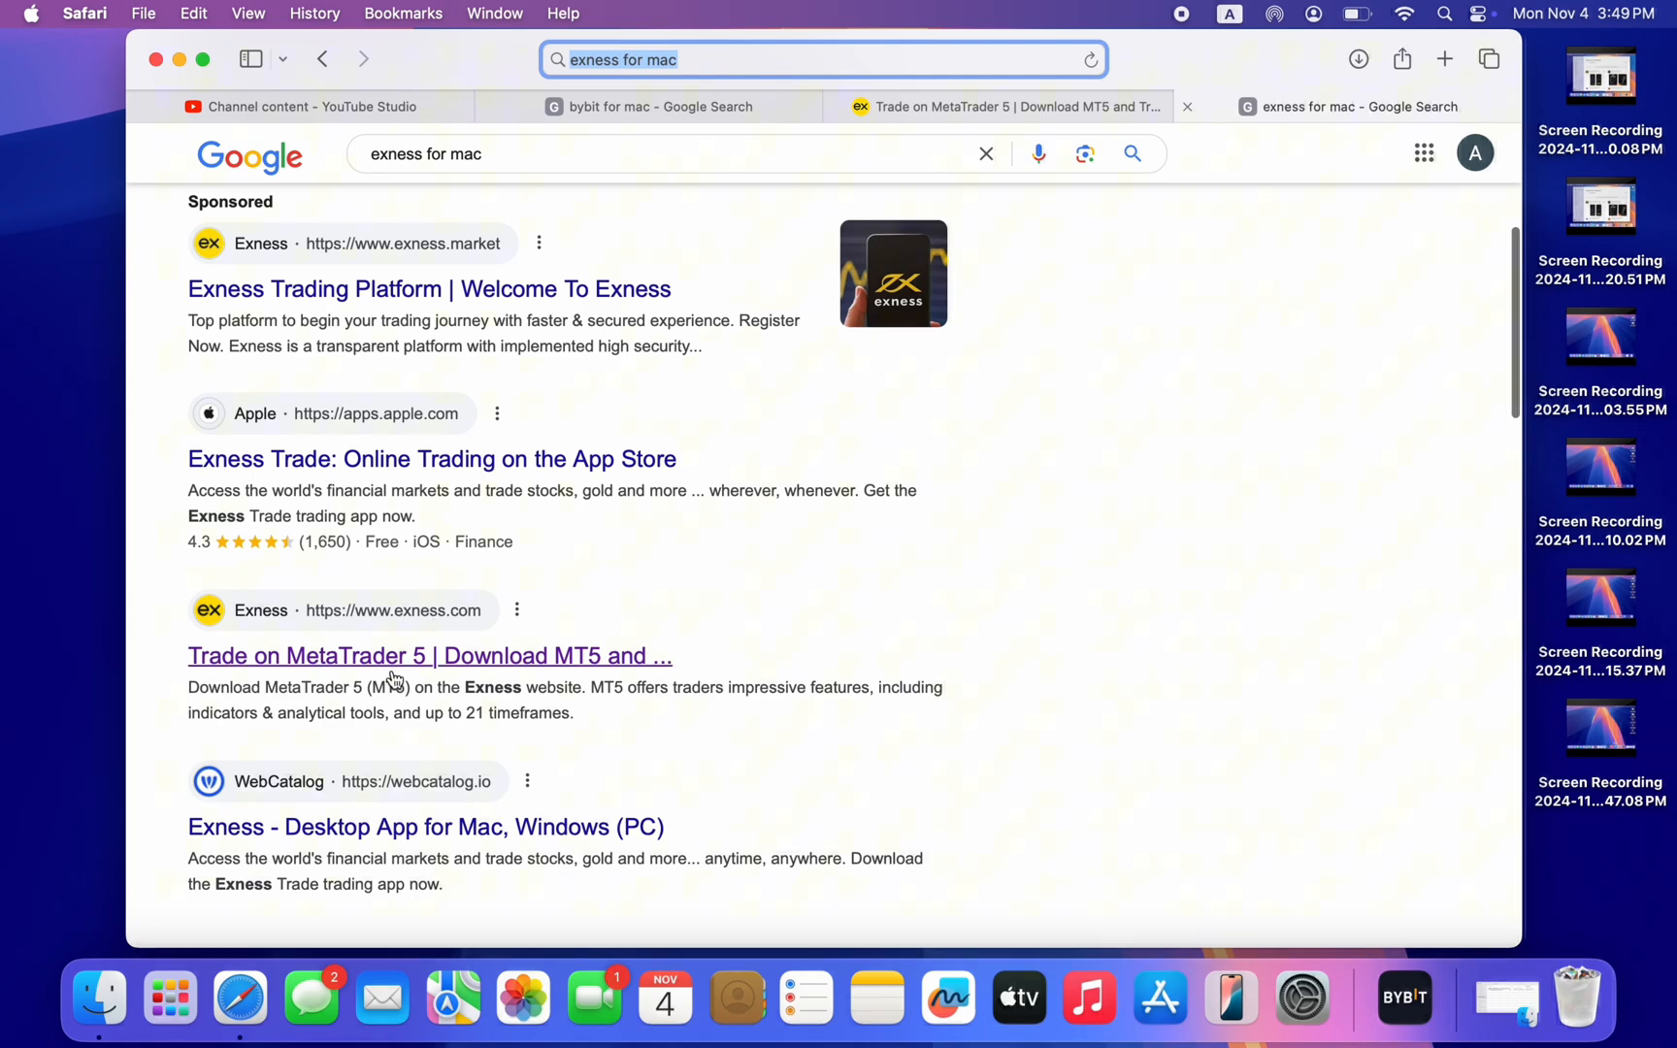
click(576, 660)
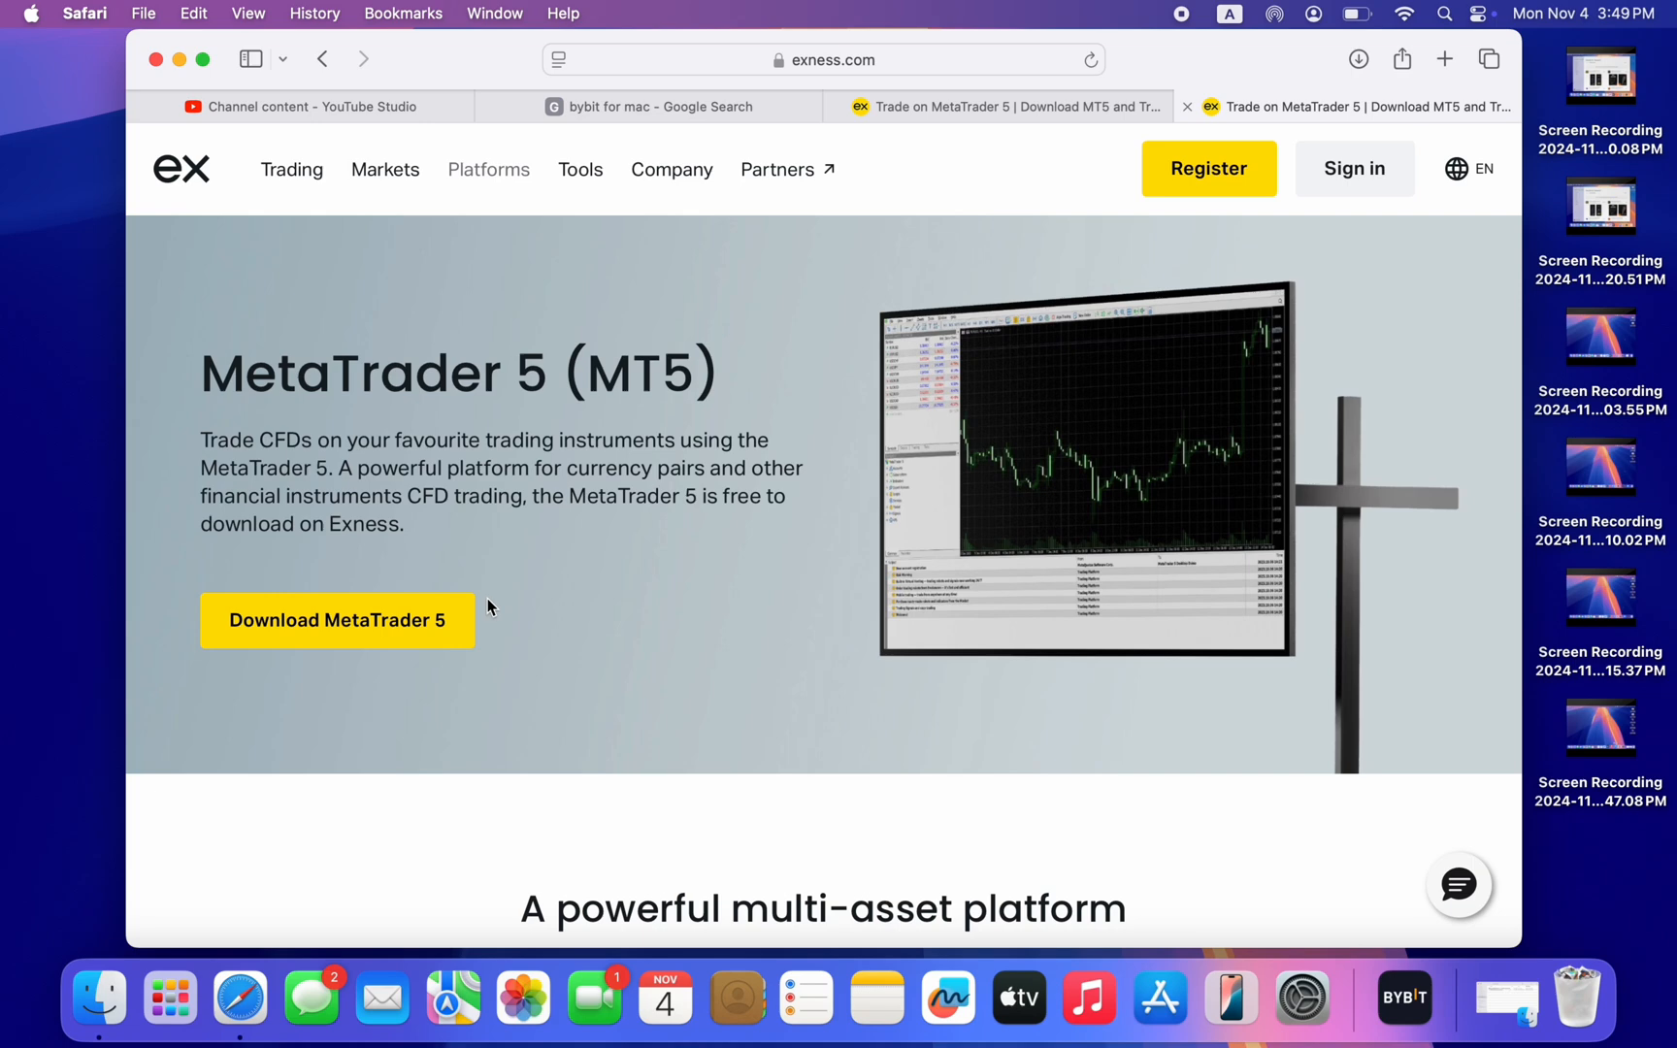
Download MetaTrader 5, cancel the duplicate download, and unpack the finished MetaTrader5.pkg.zip.
click(404, 636)
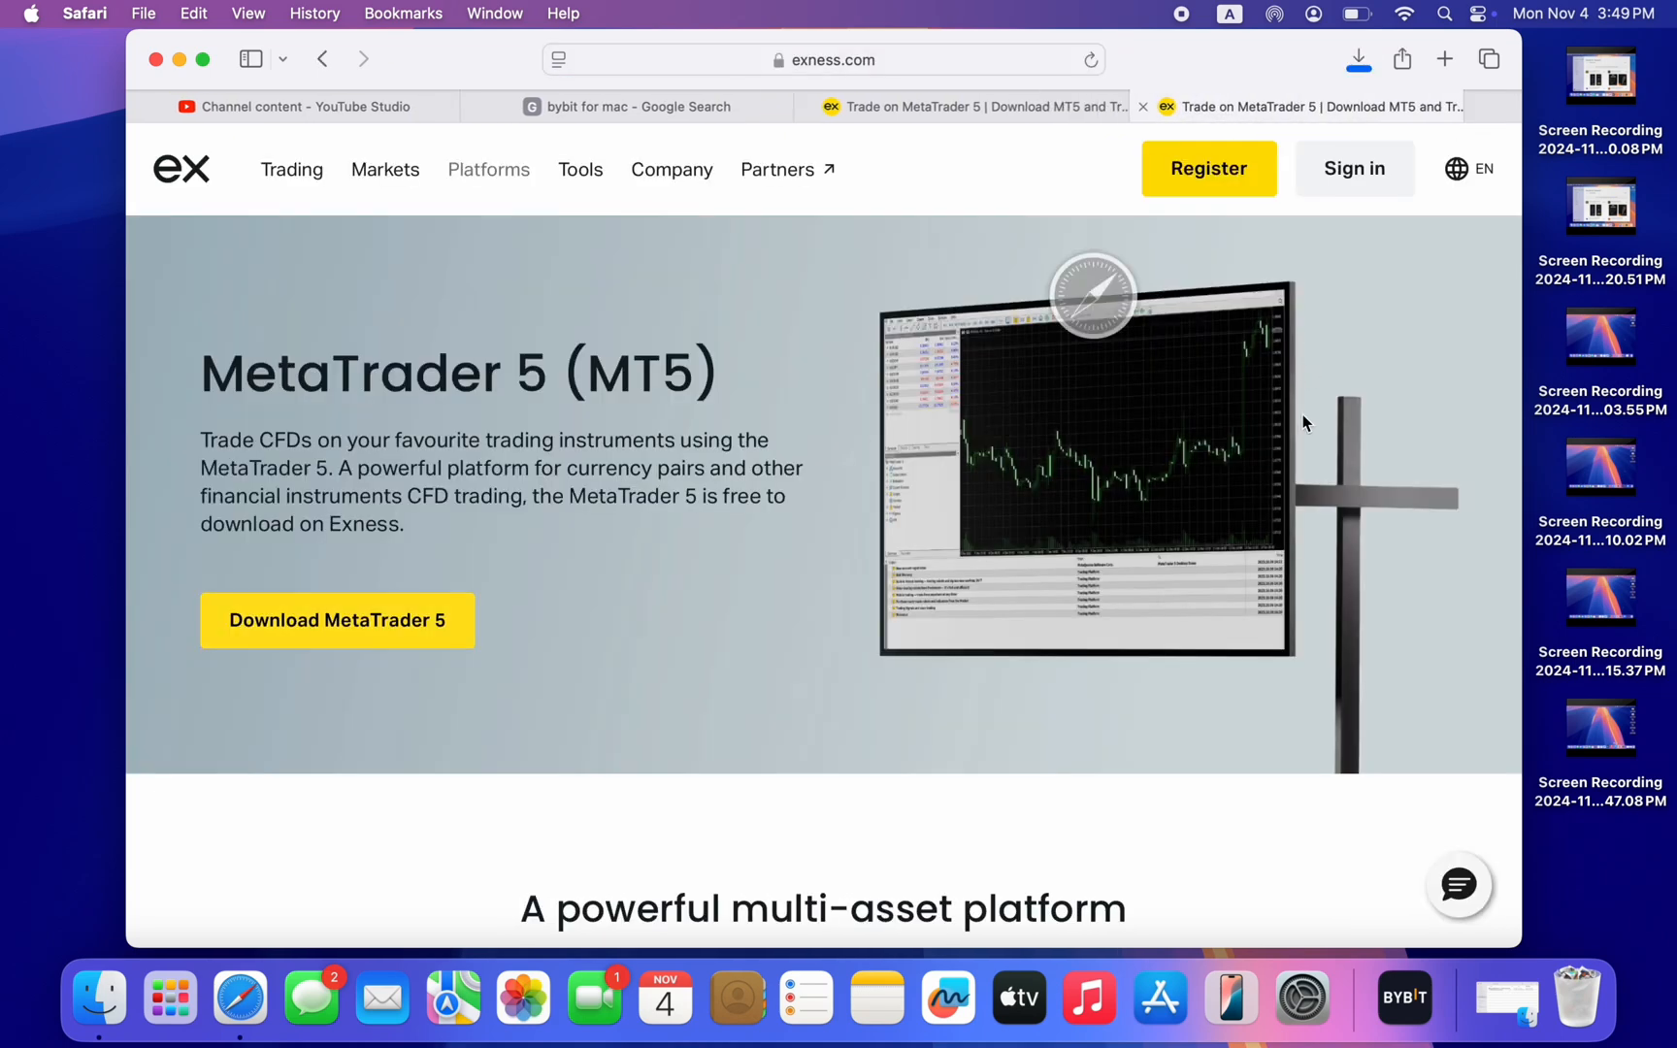
click(1357, 61)
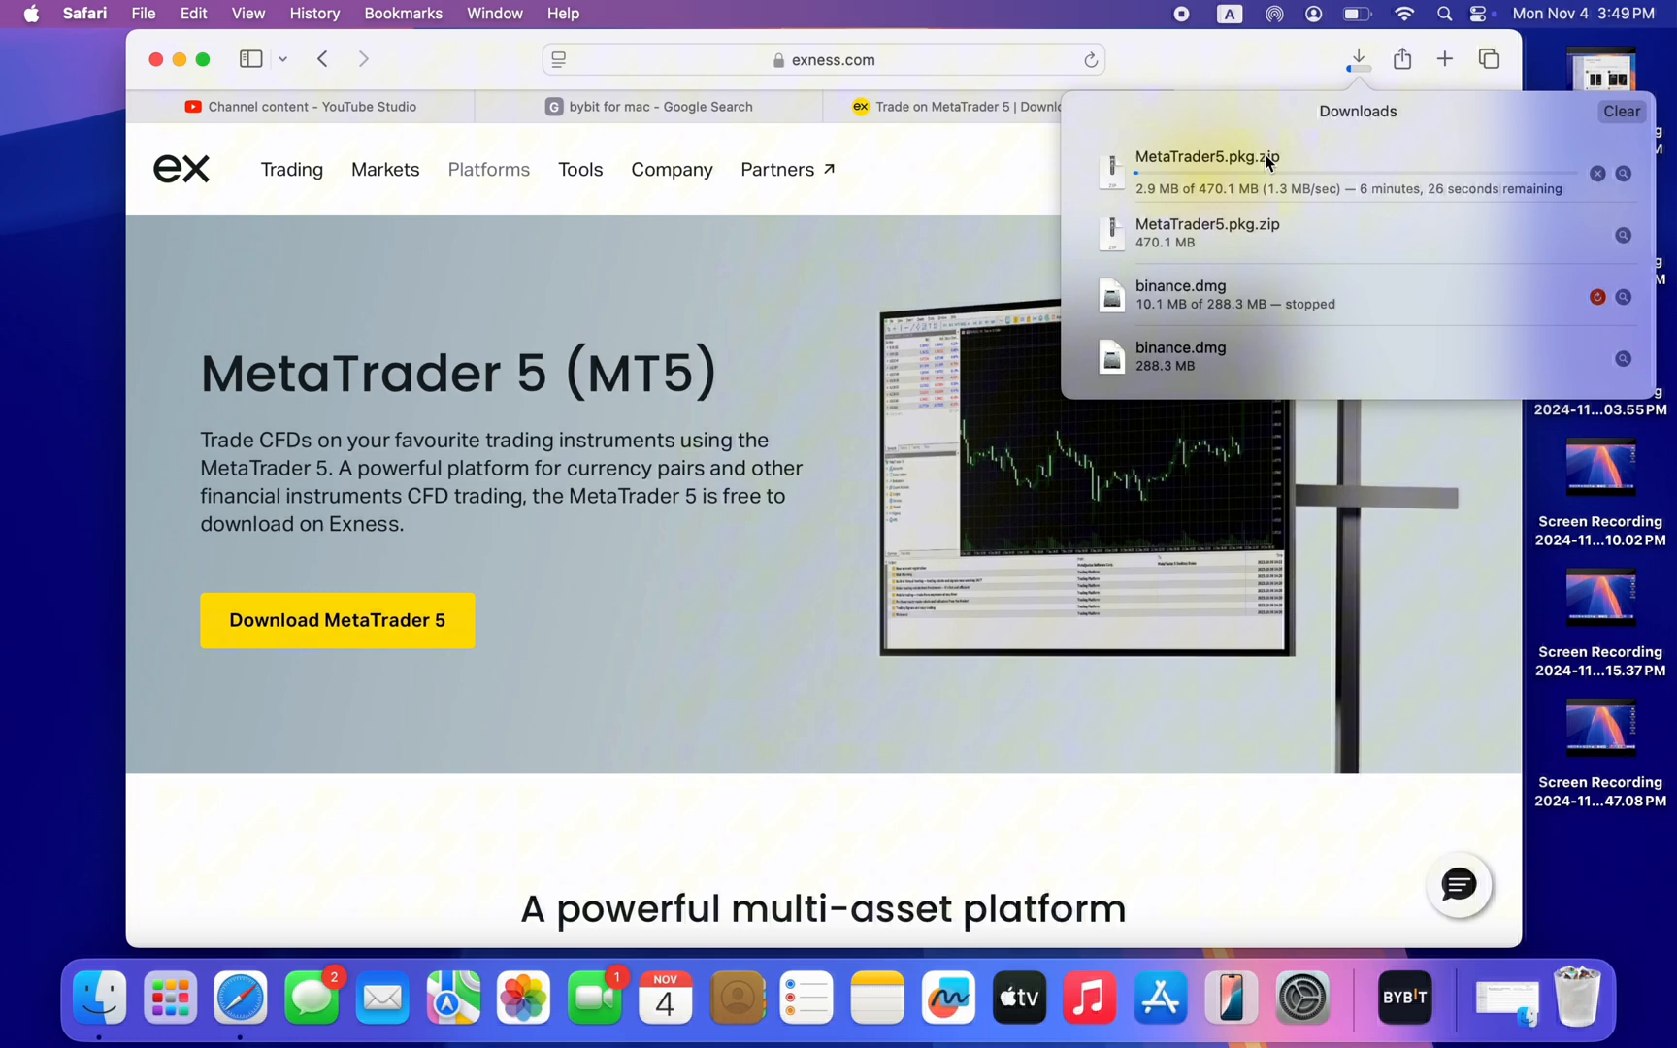
click(1598, 174)
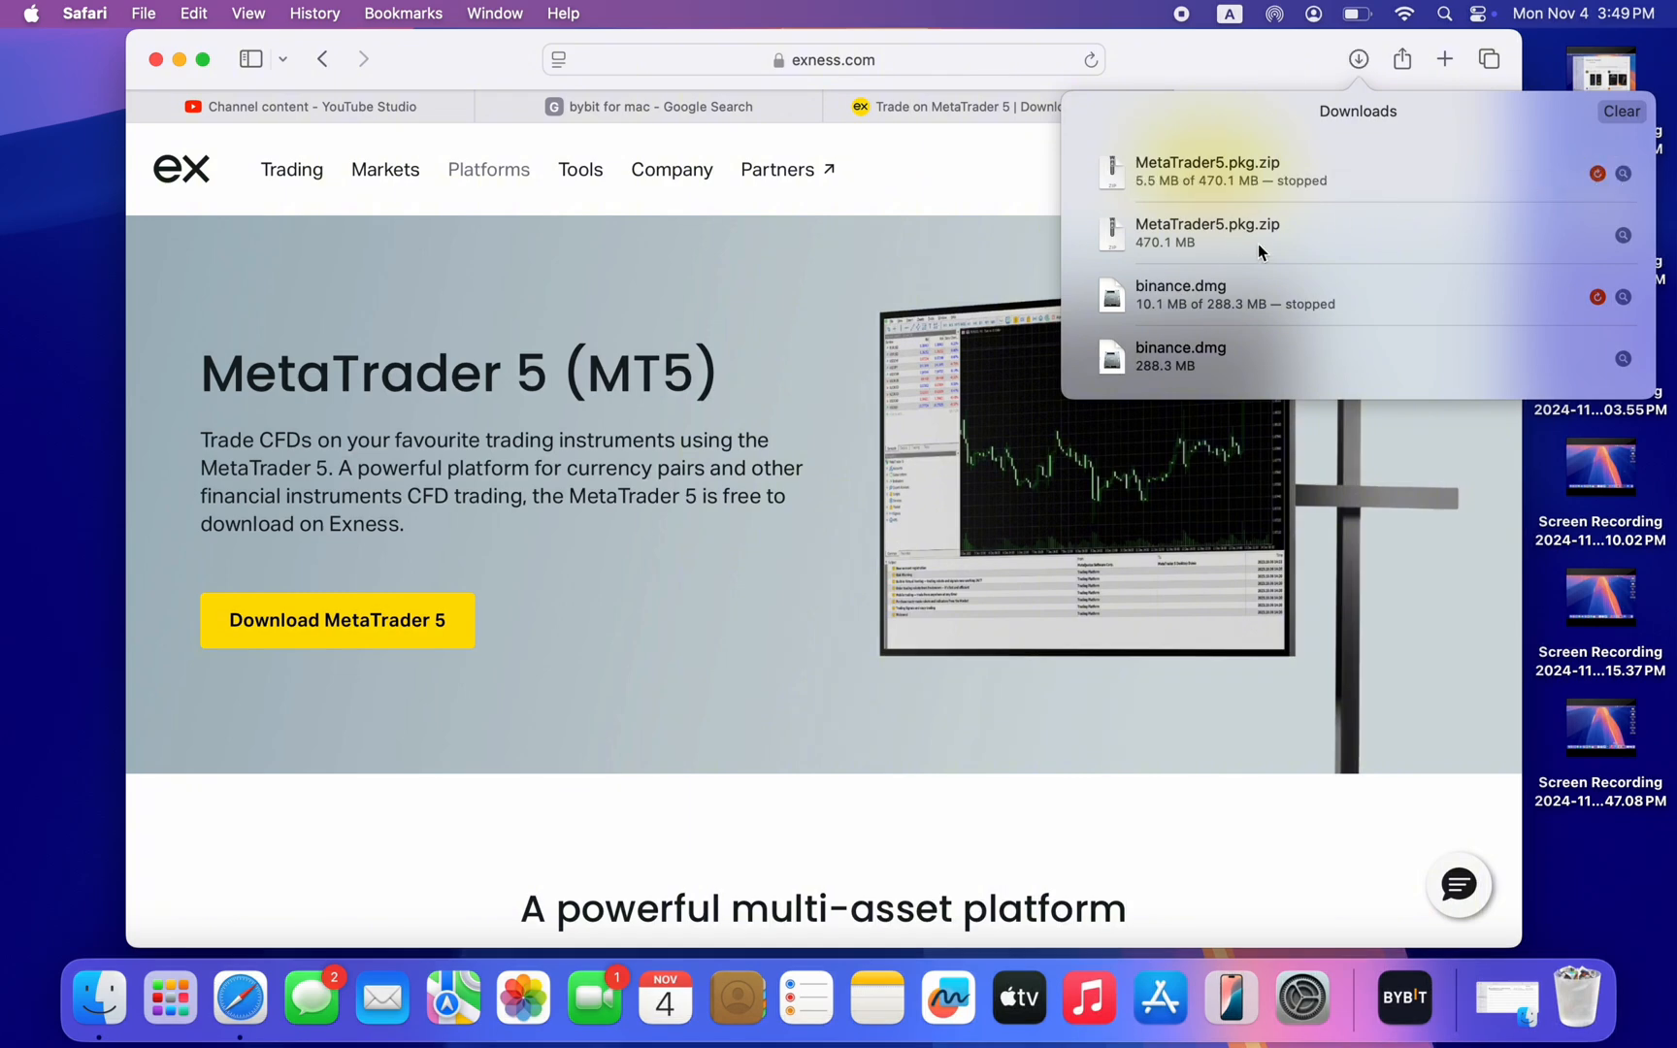
double_click(1195, 239)
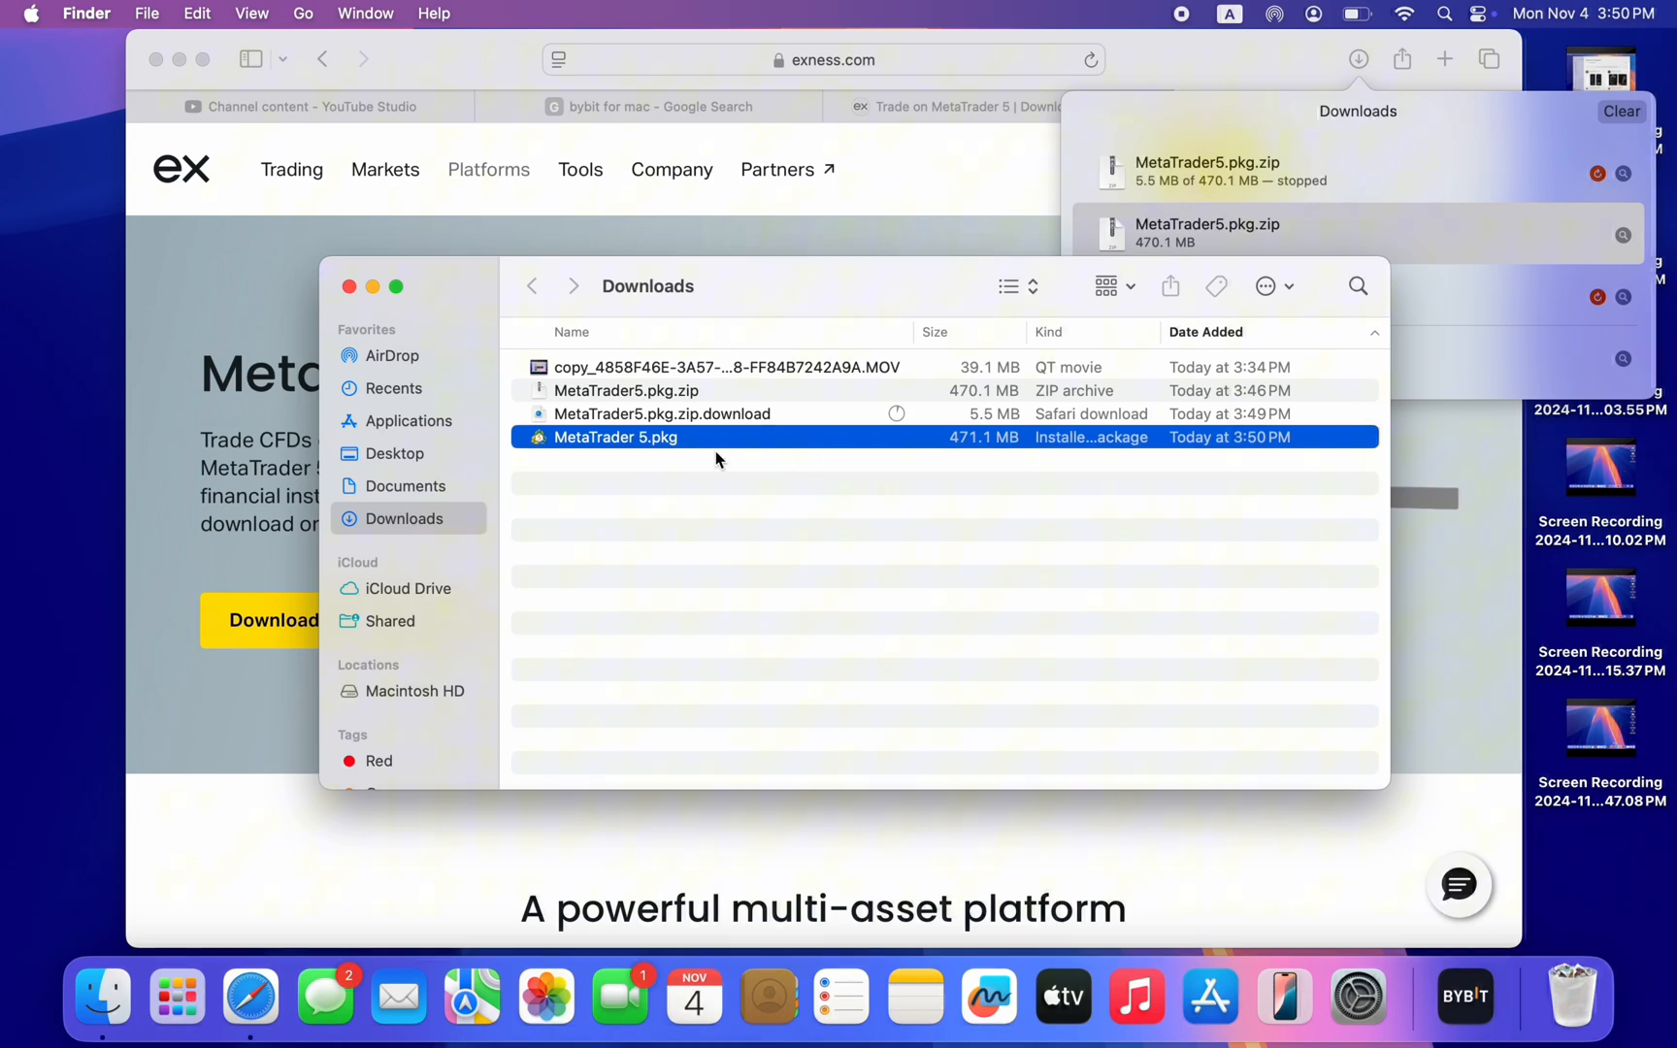
Run MetaTrader 5.pkg through the Installer, agreeing to the license and authorising the Macintosh HD install.
double_click(752, 440)
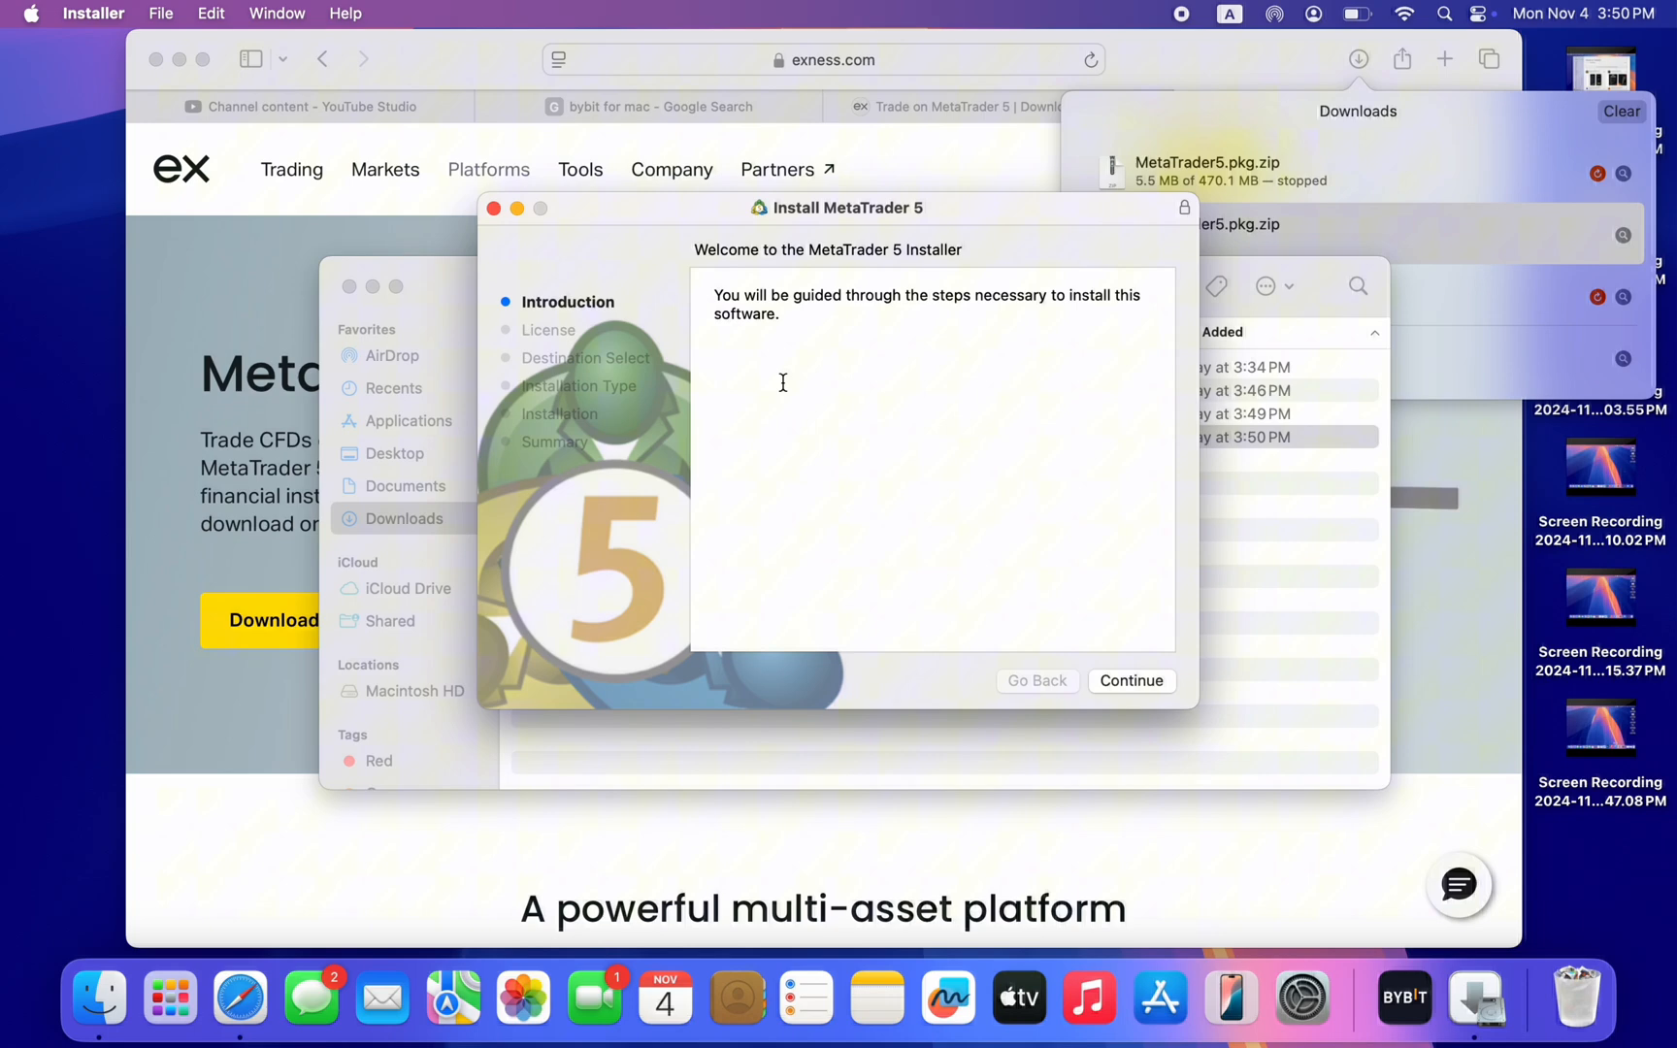
click(1135, 684)
click(1146, 687)
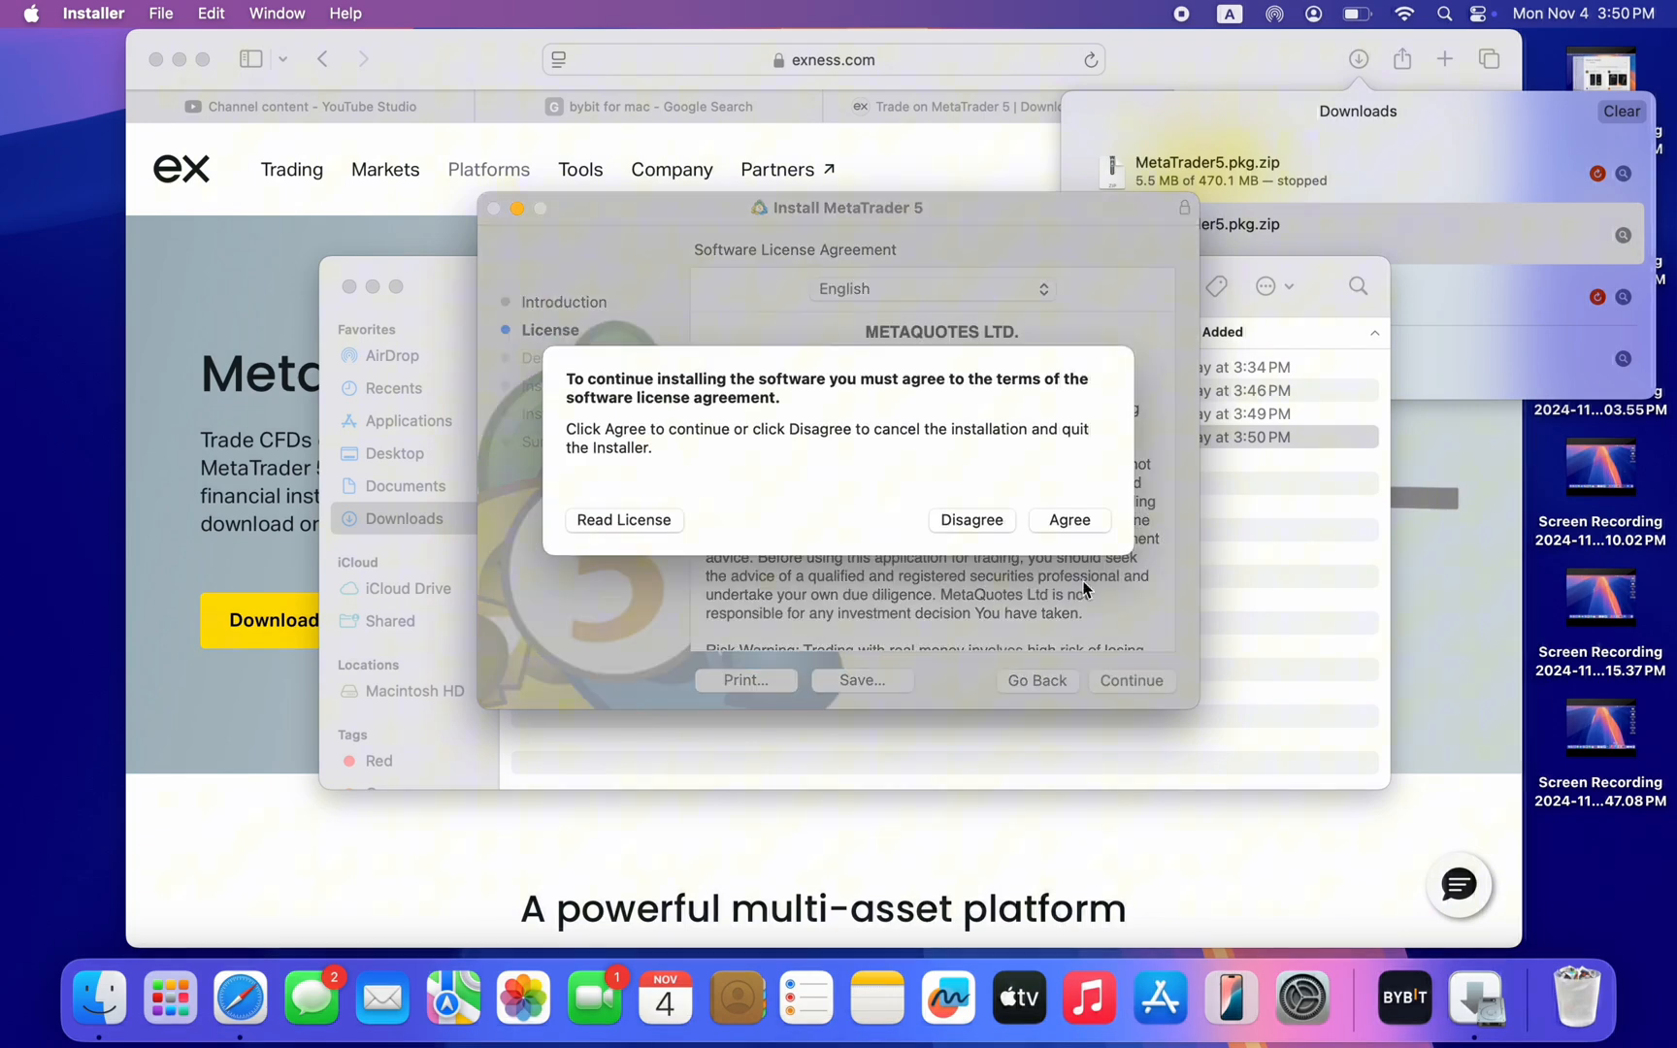
click(1071, 522)
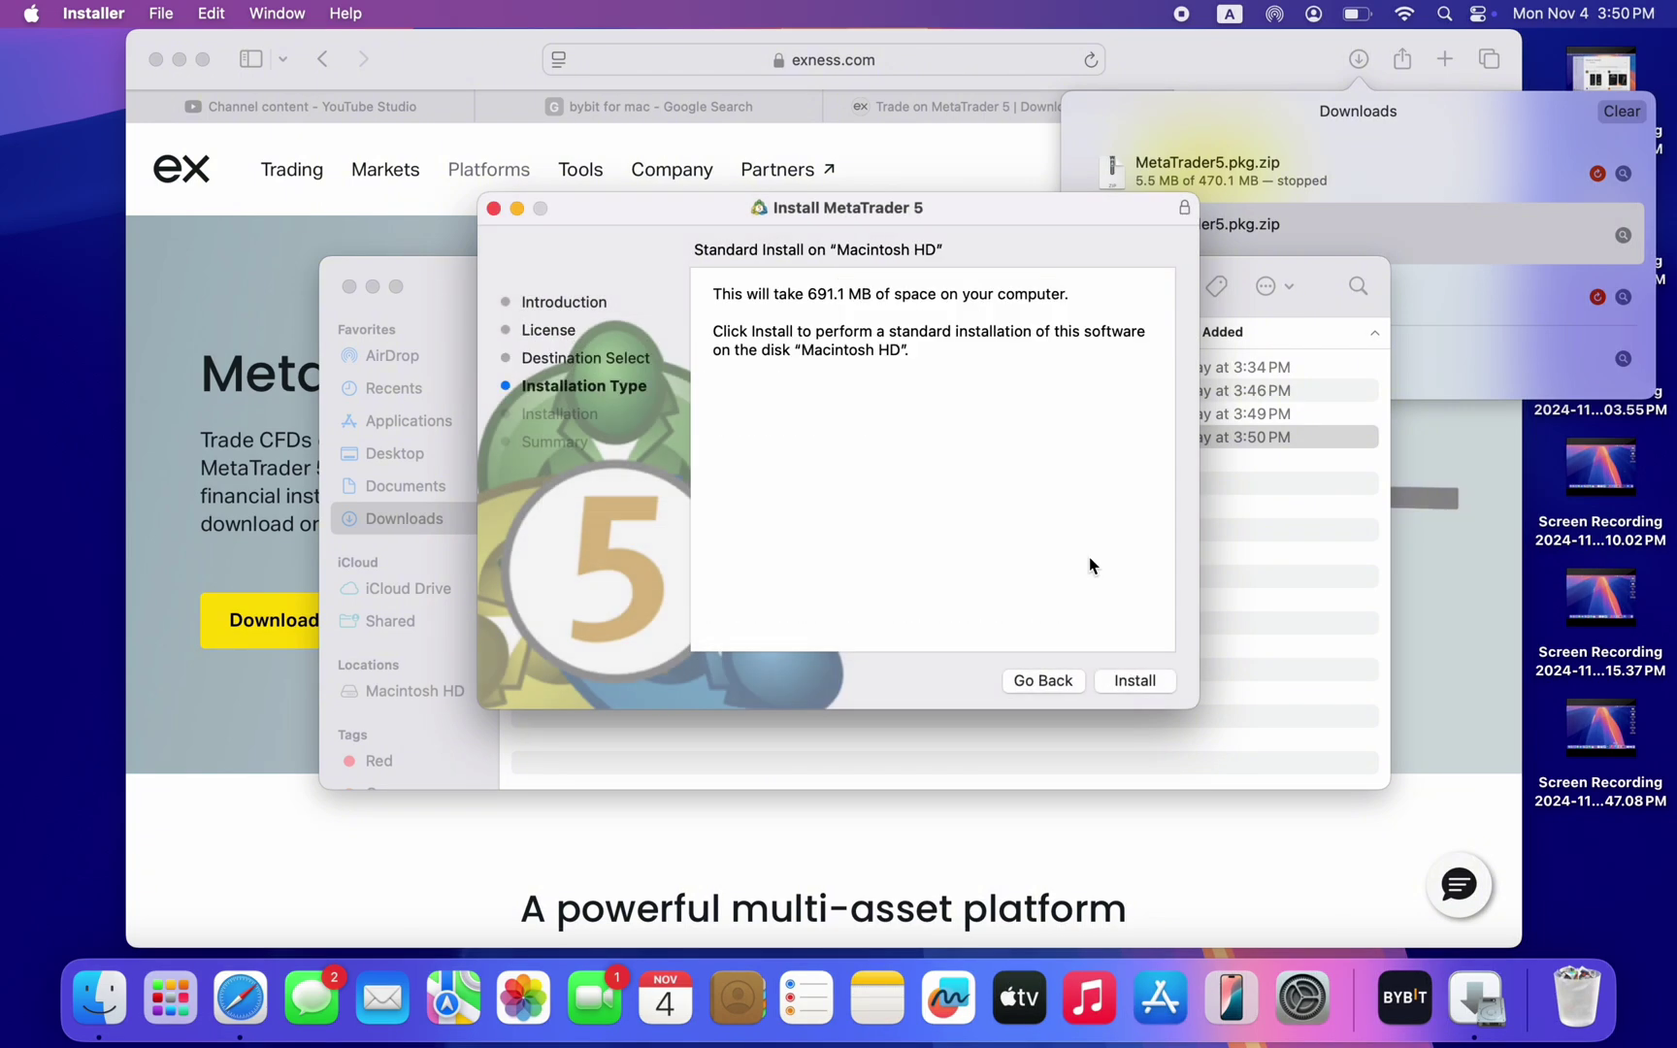
click(1141, 682)
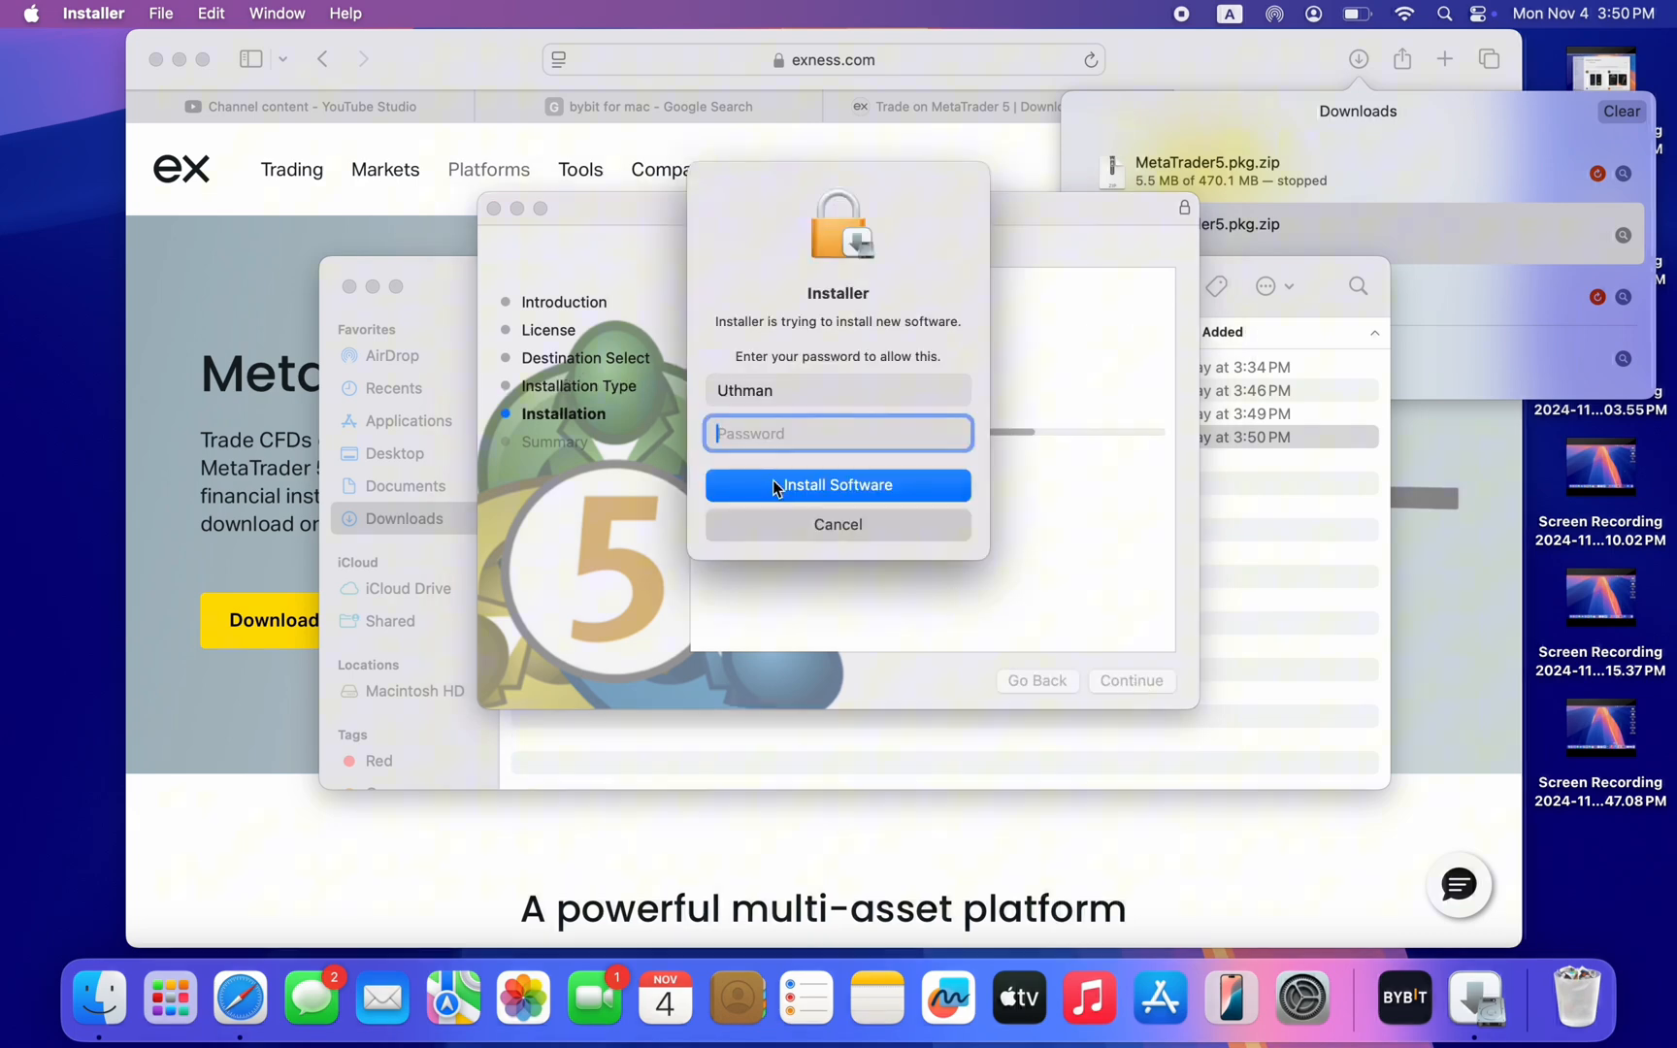
text(**)
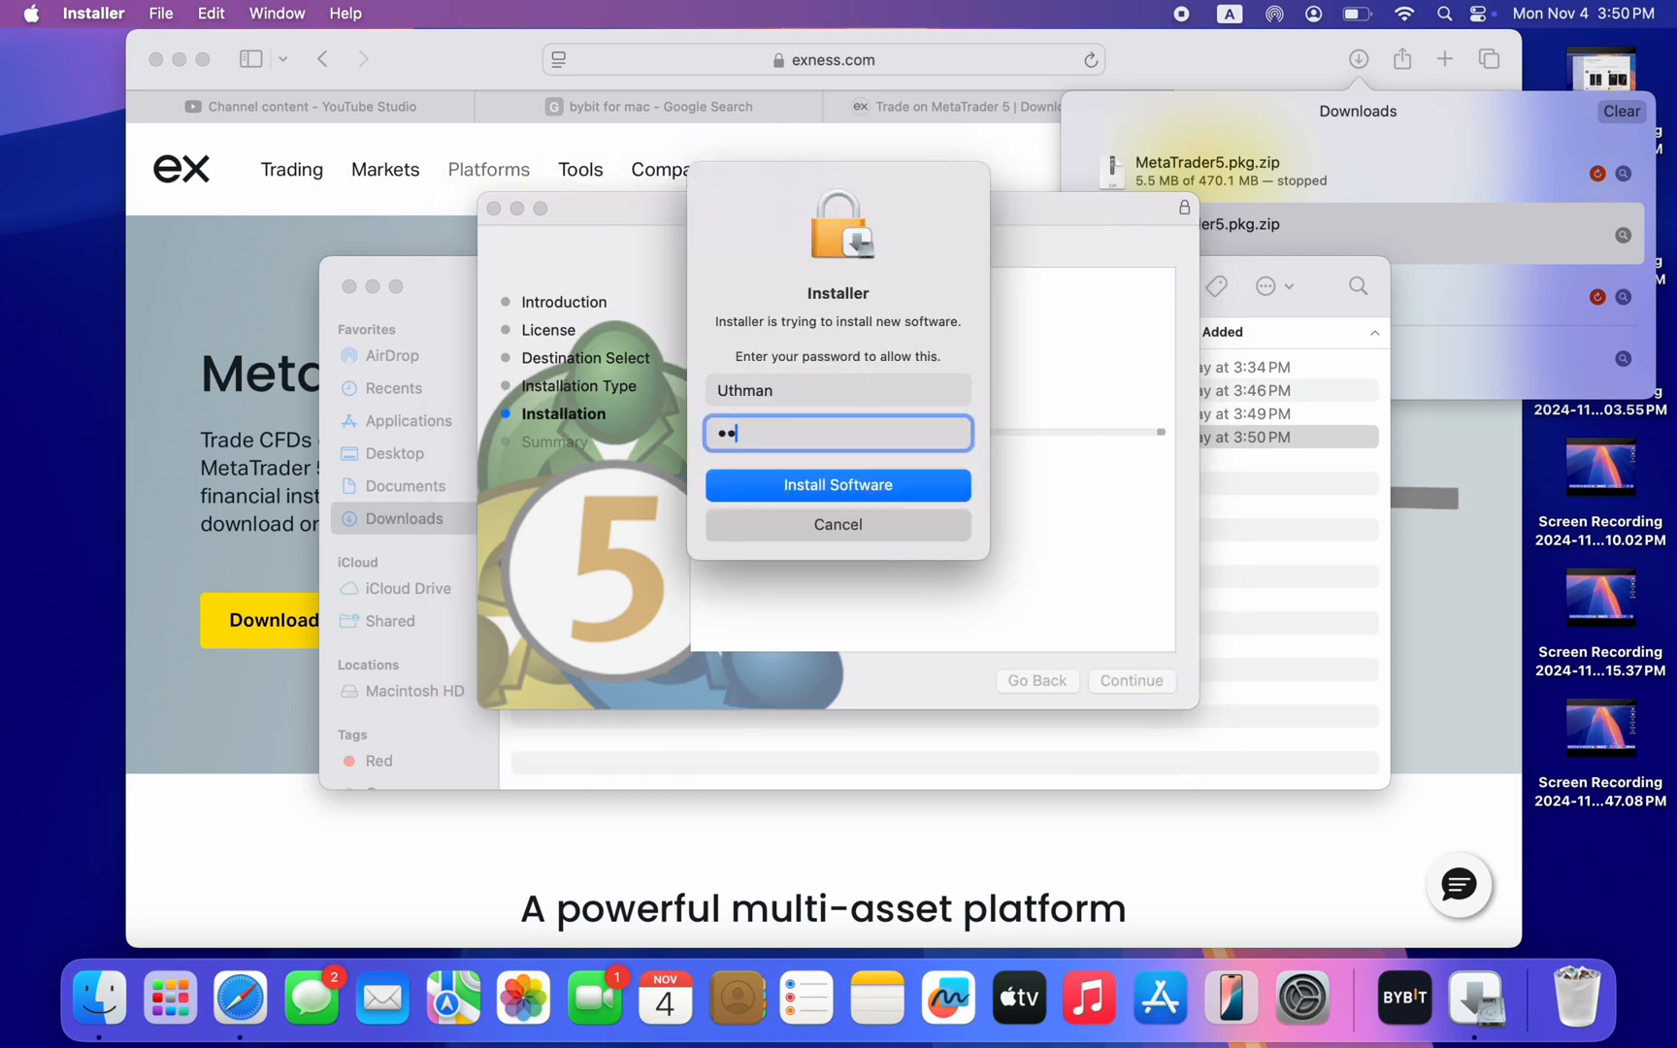
text(*****)
click(887, 487)
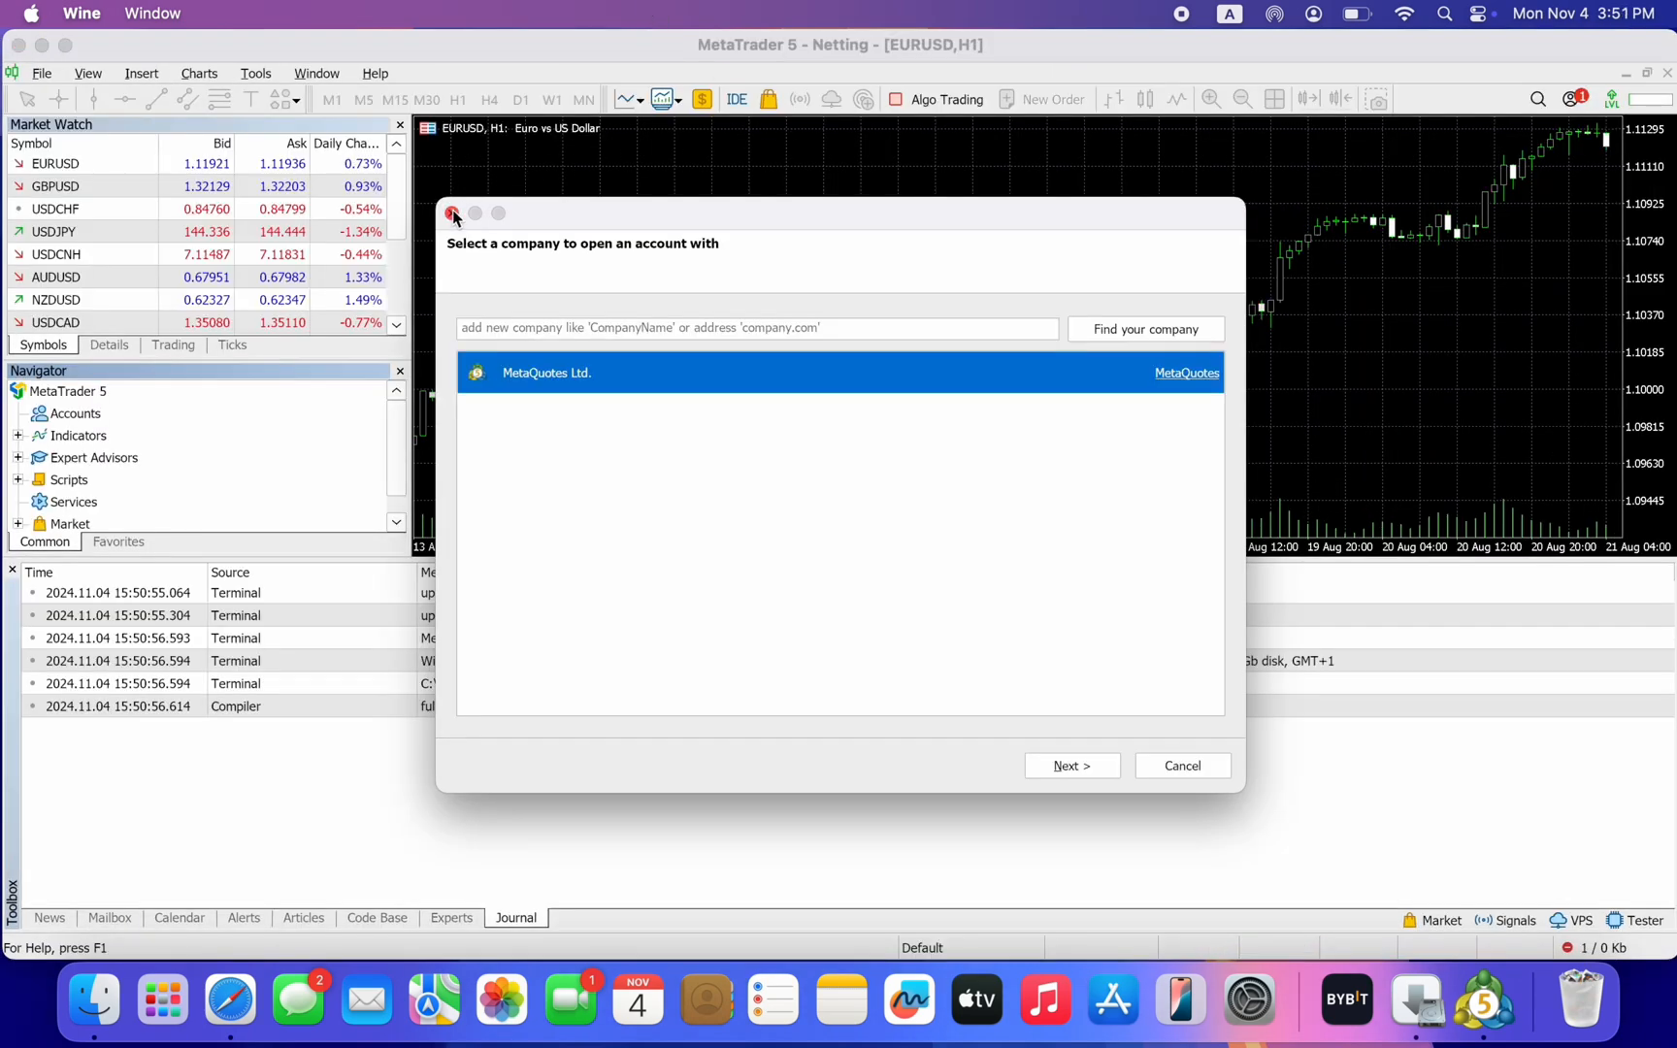
Dismiss the account company selection dialog and close the MetaTrader 5 window.
click(452, 213)
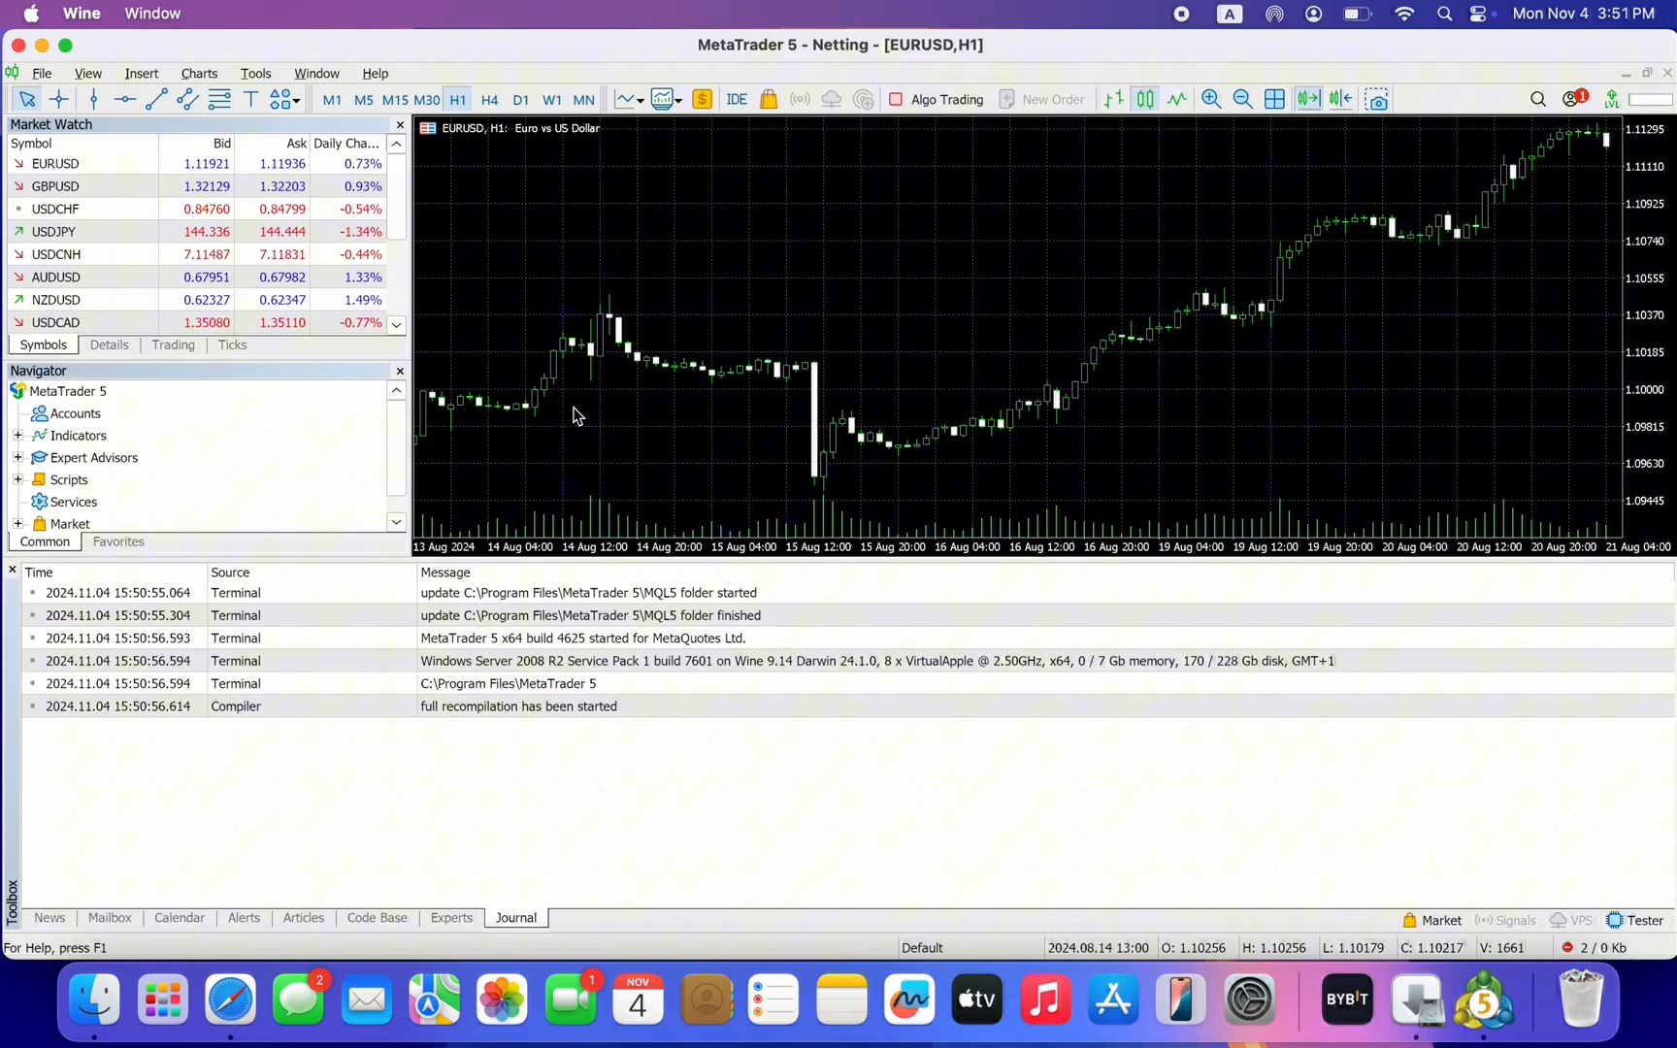
click(17, 46)
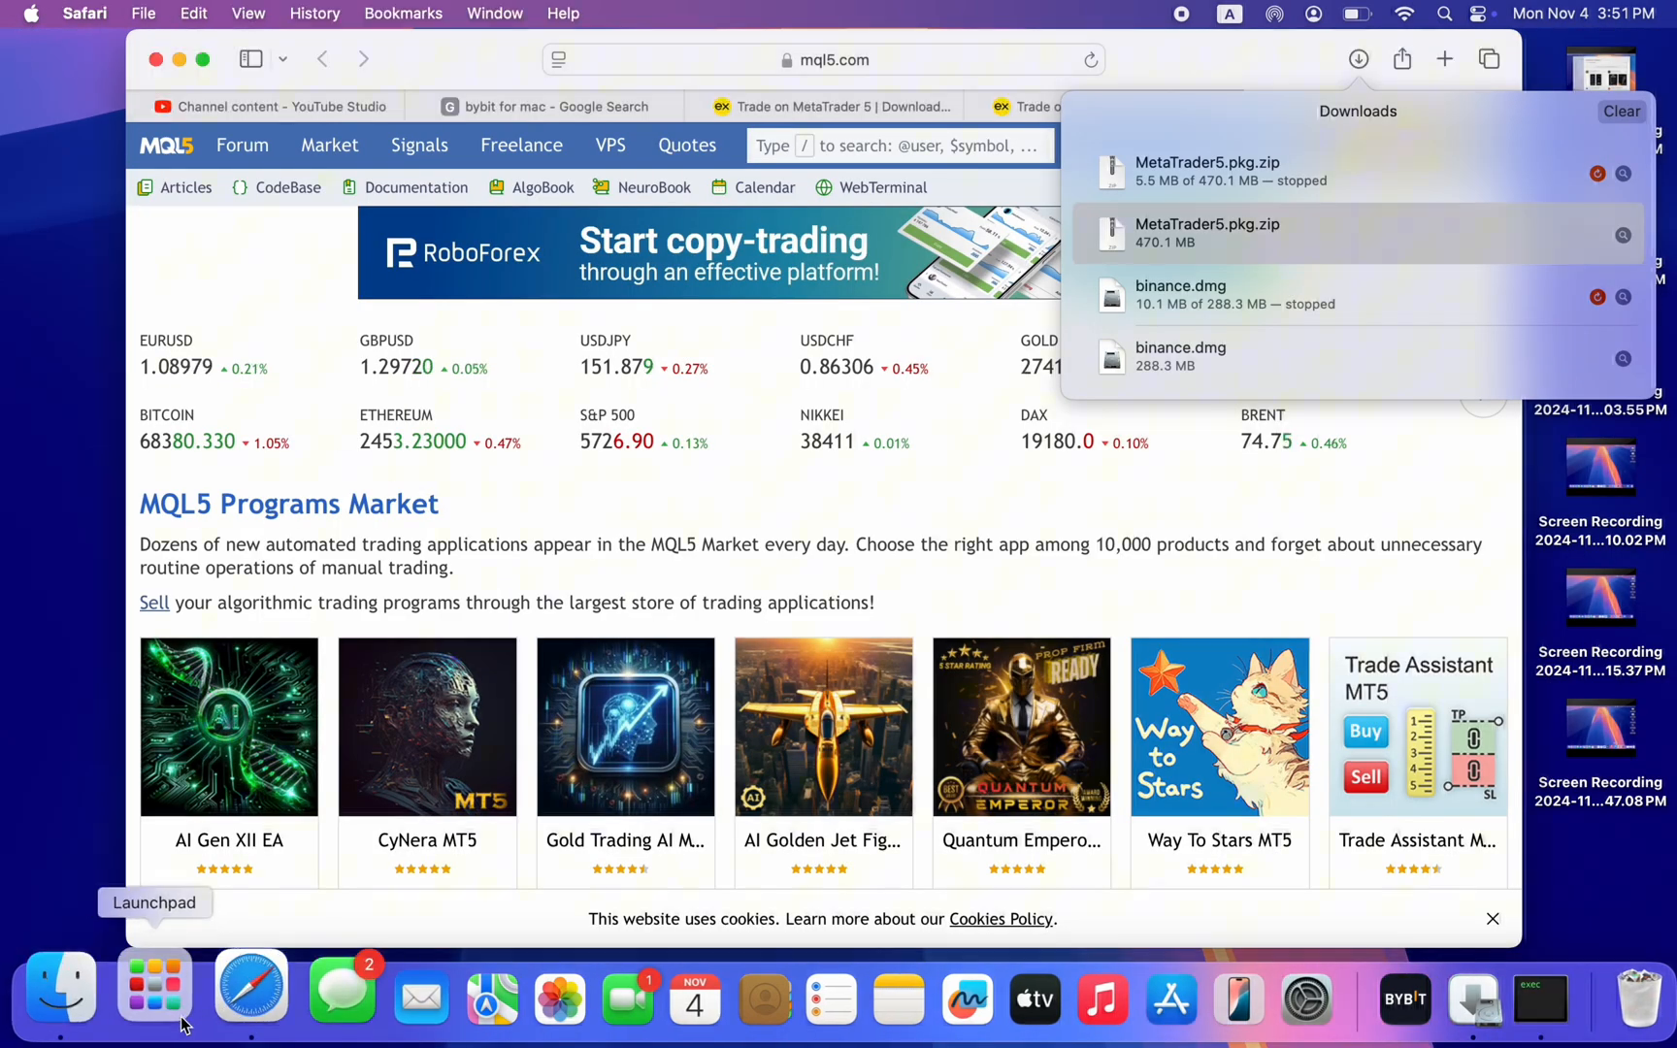
click(162, 1001)
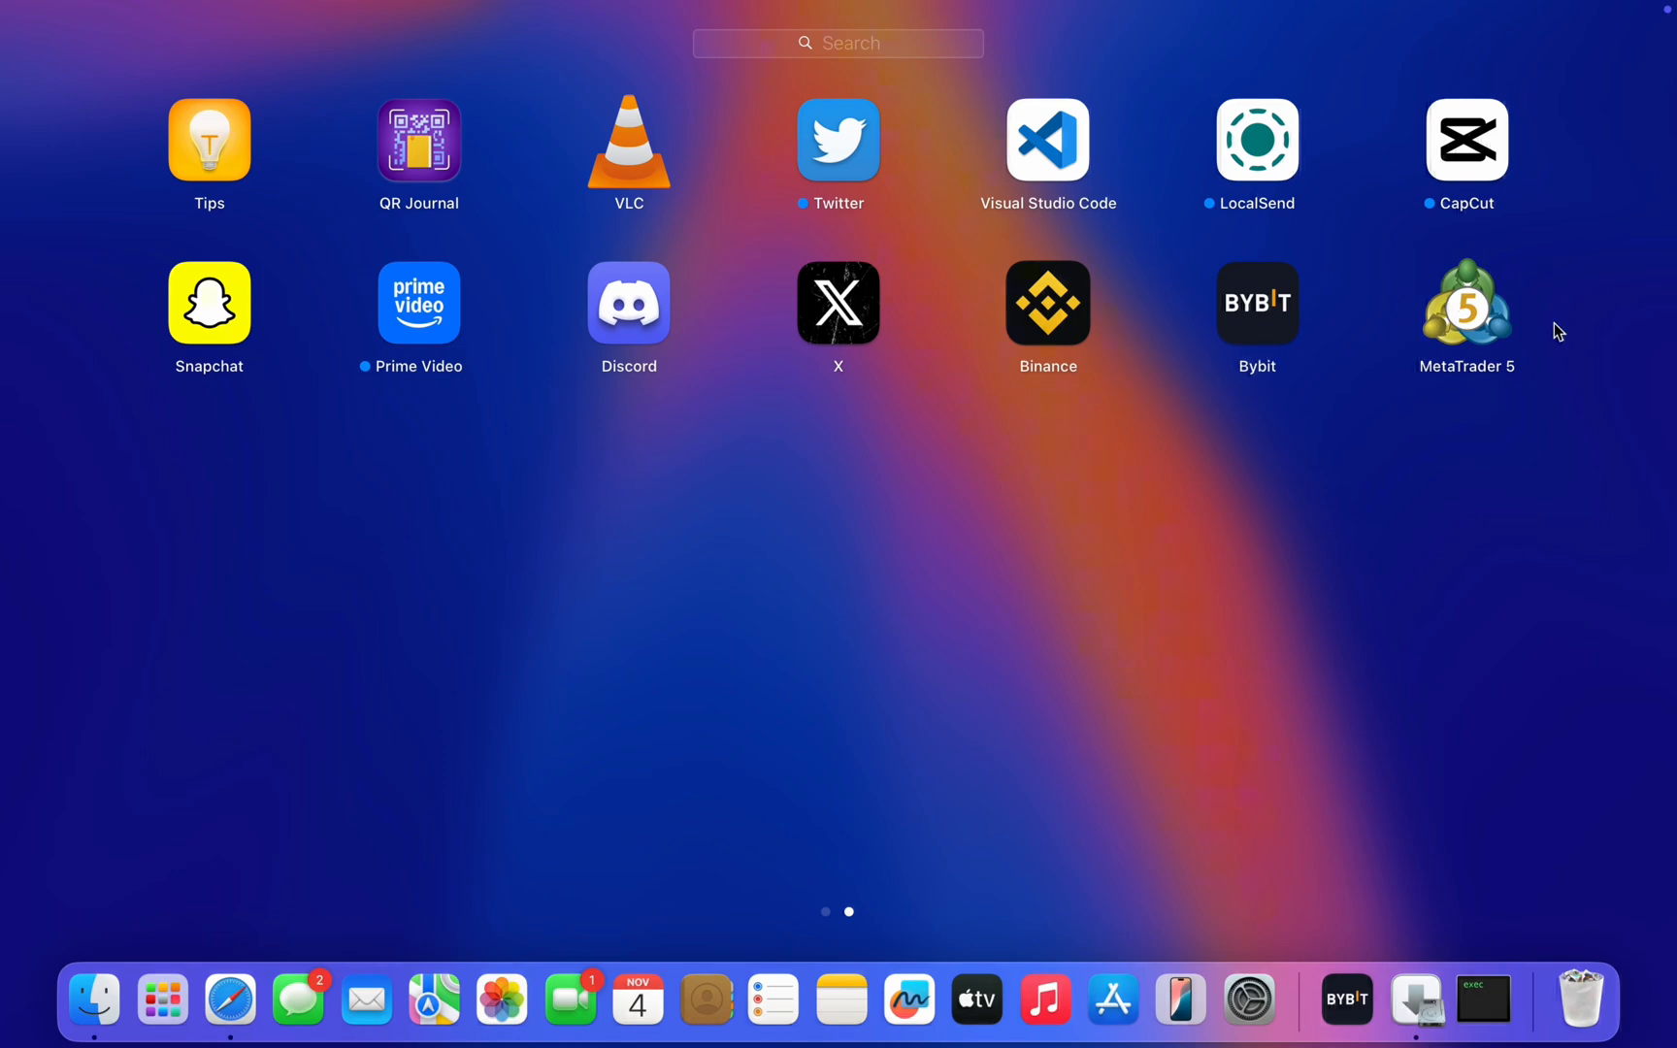
click(1442, 454)
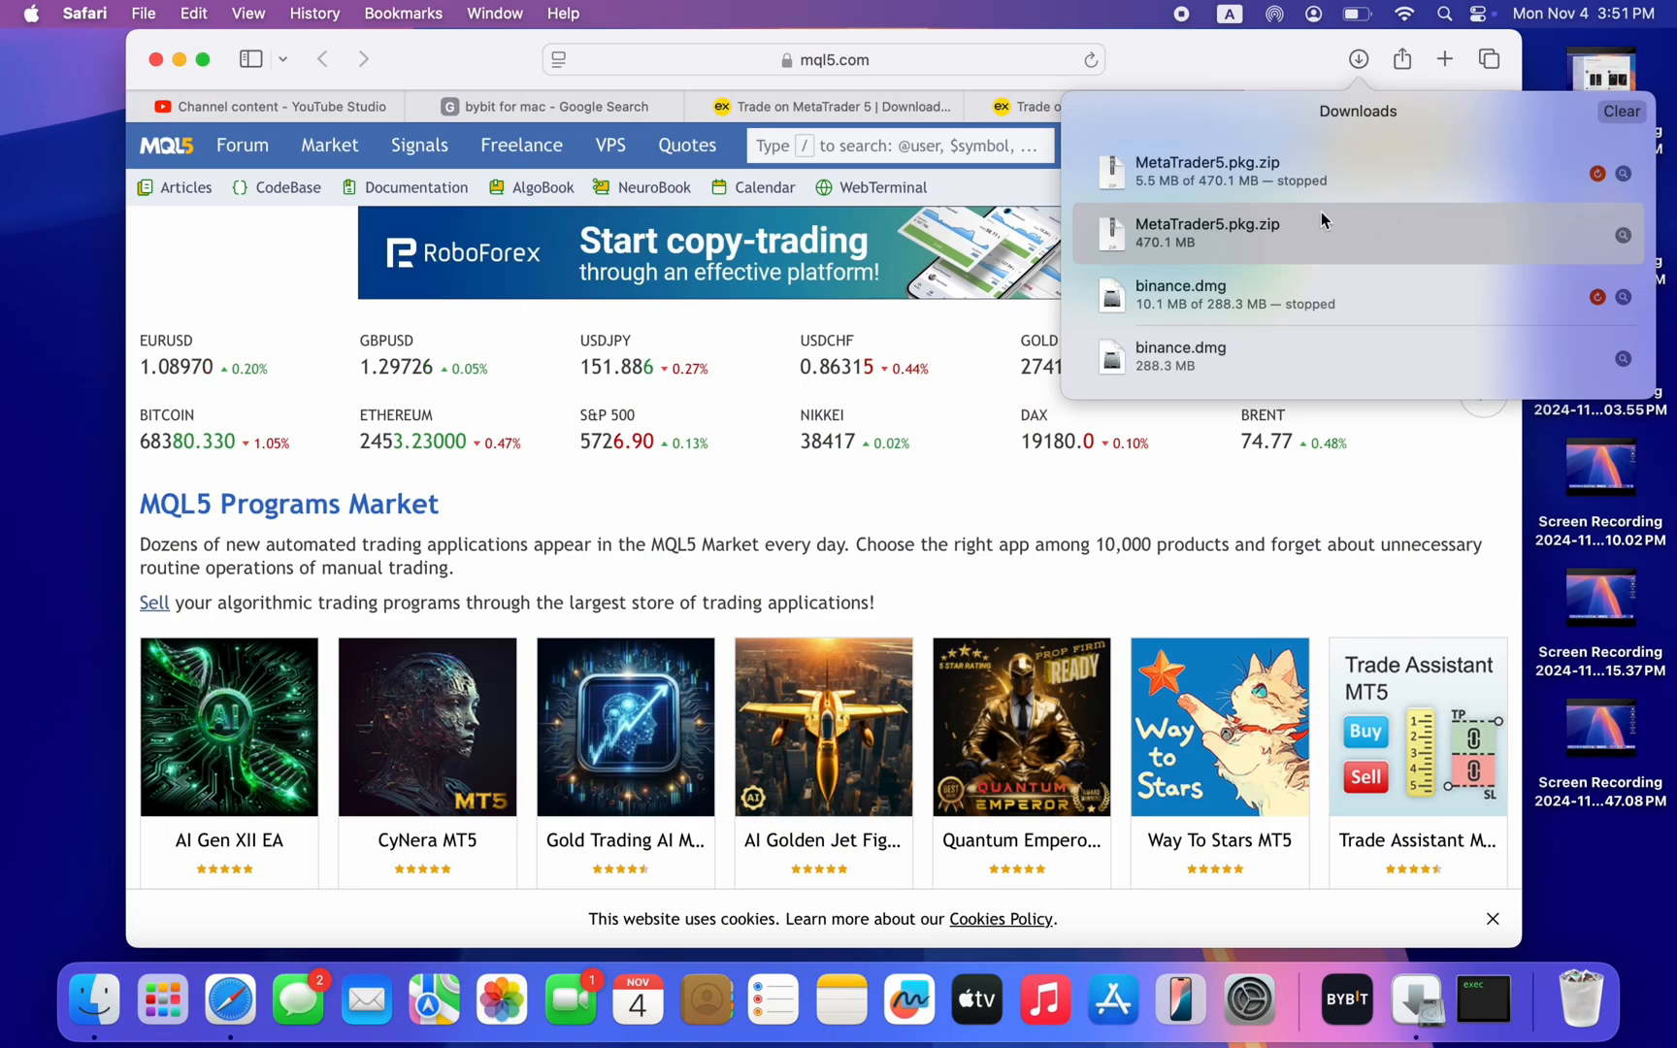